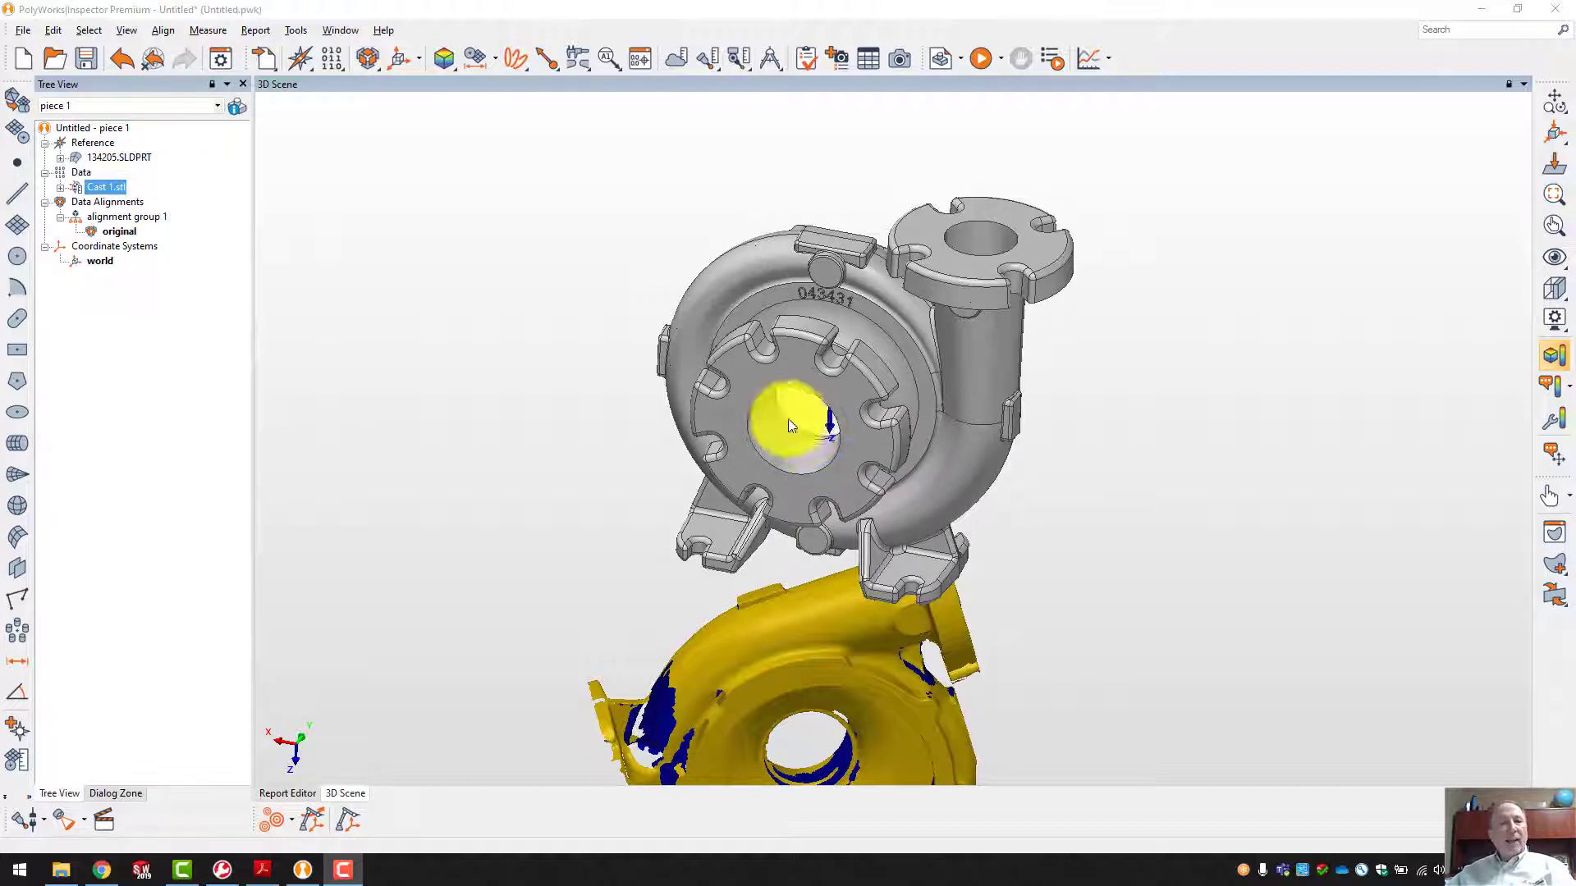
Best-fit the Cast 1.stl scan data to all reference objects, using automatic prealignment and the default parameters.
click(372, 64)
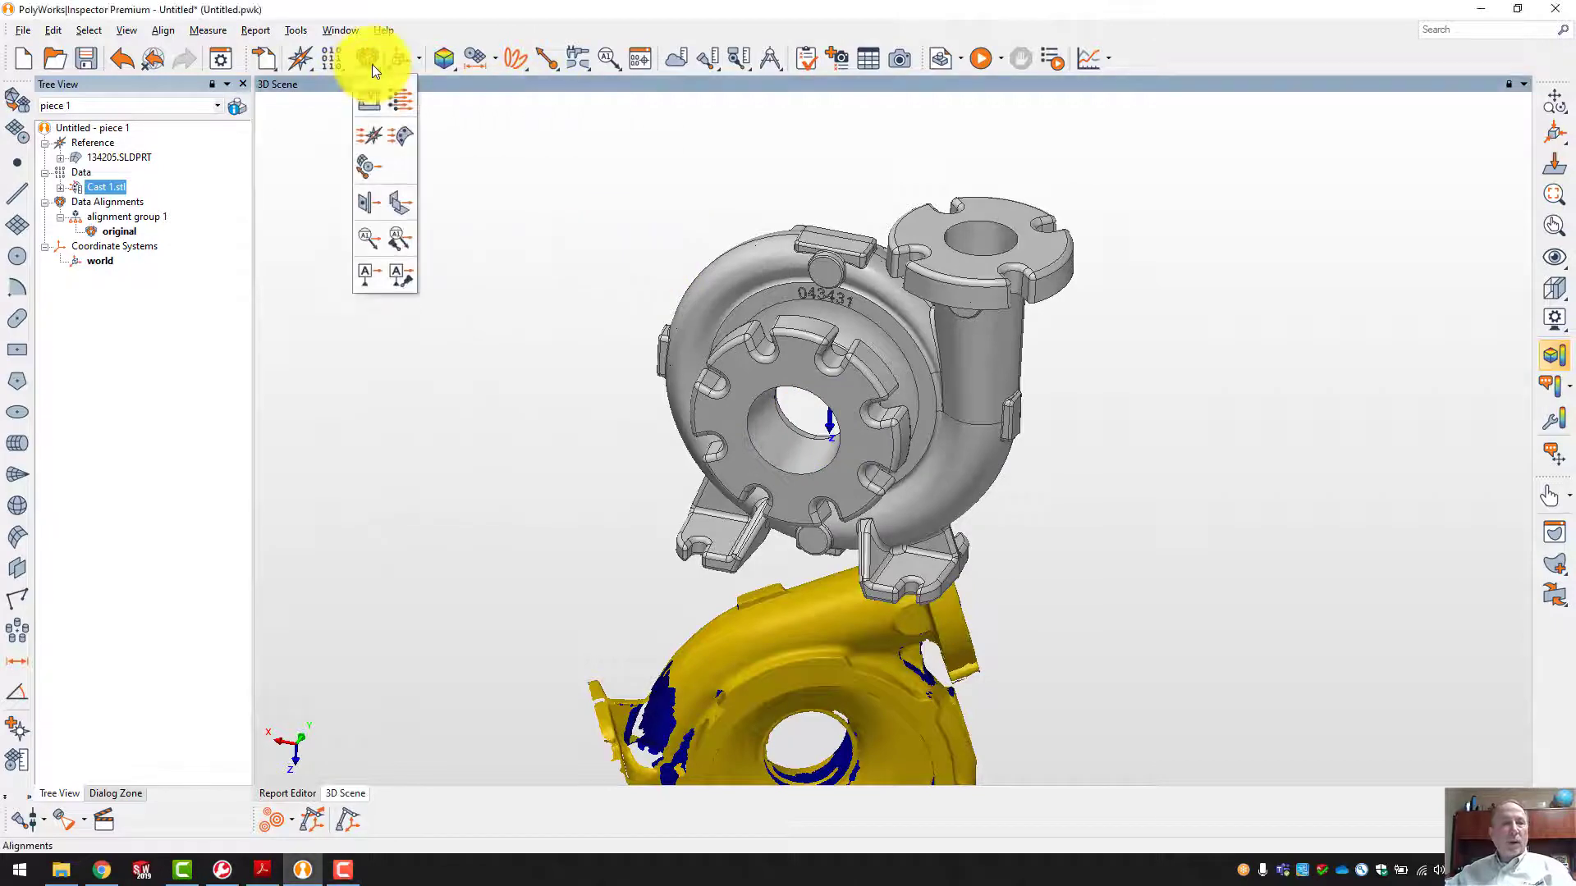
click(373, 143)
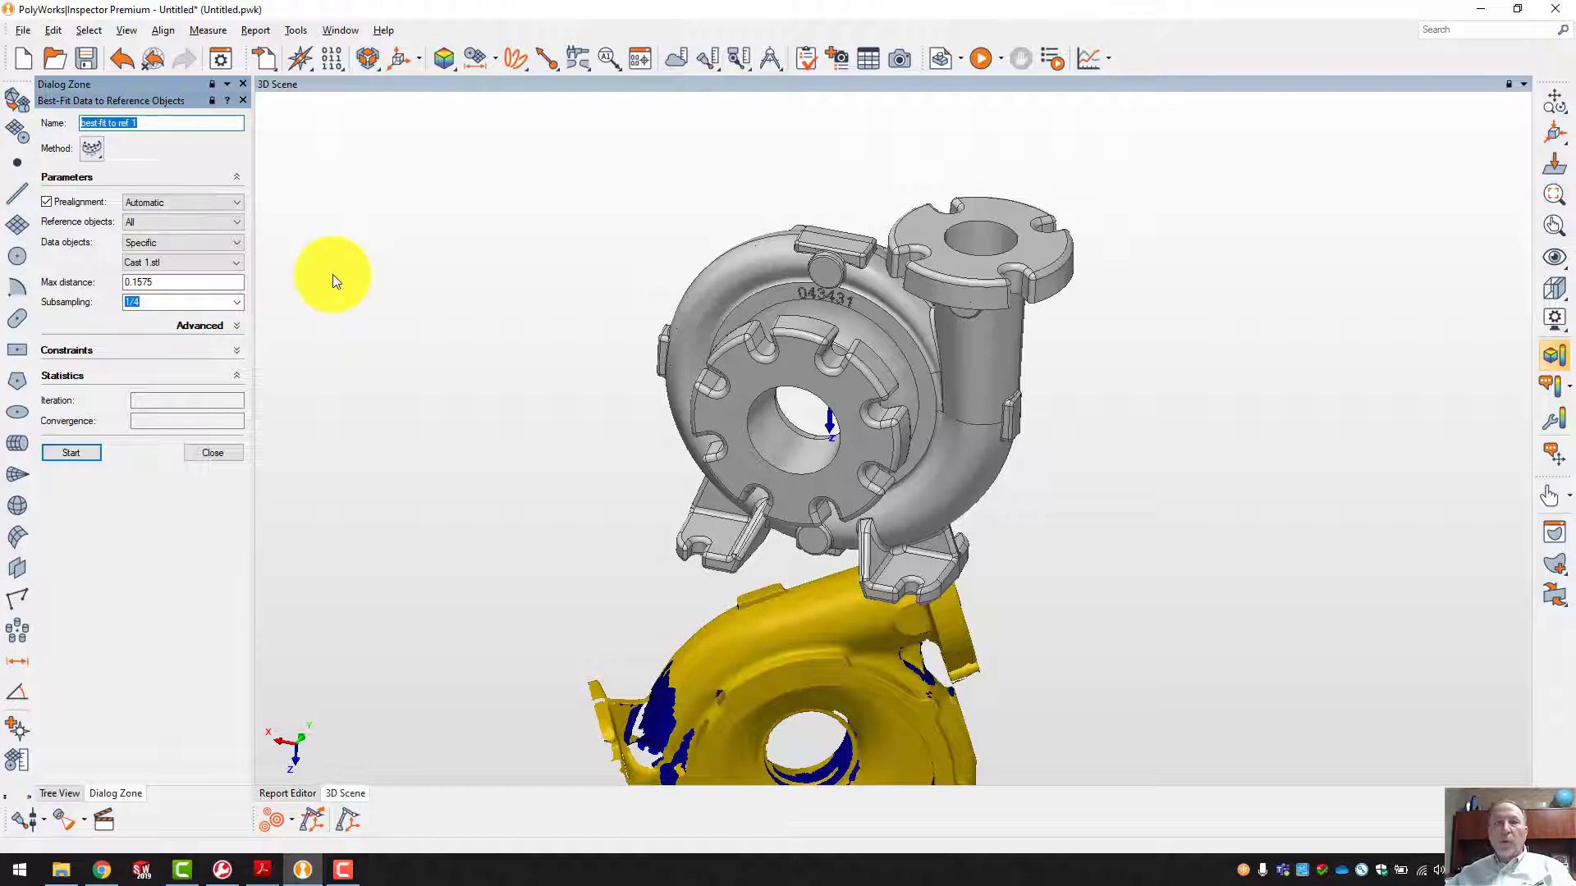
click(82, 452)
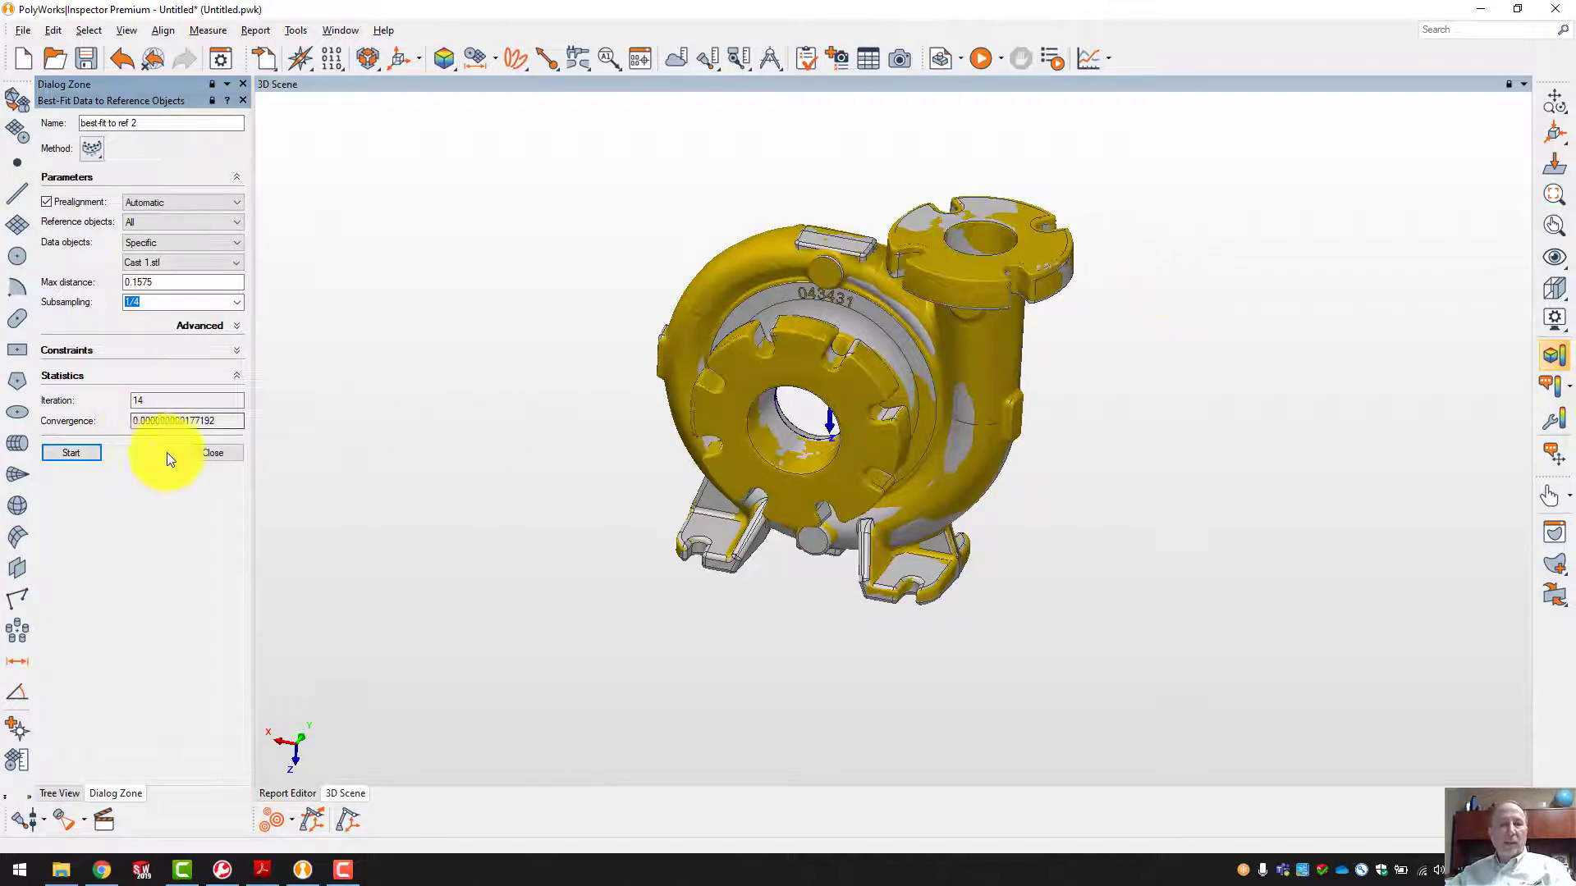
click(205, 453)
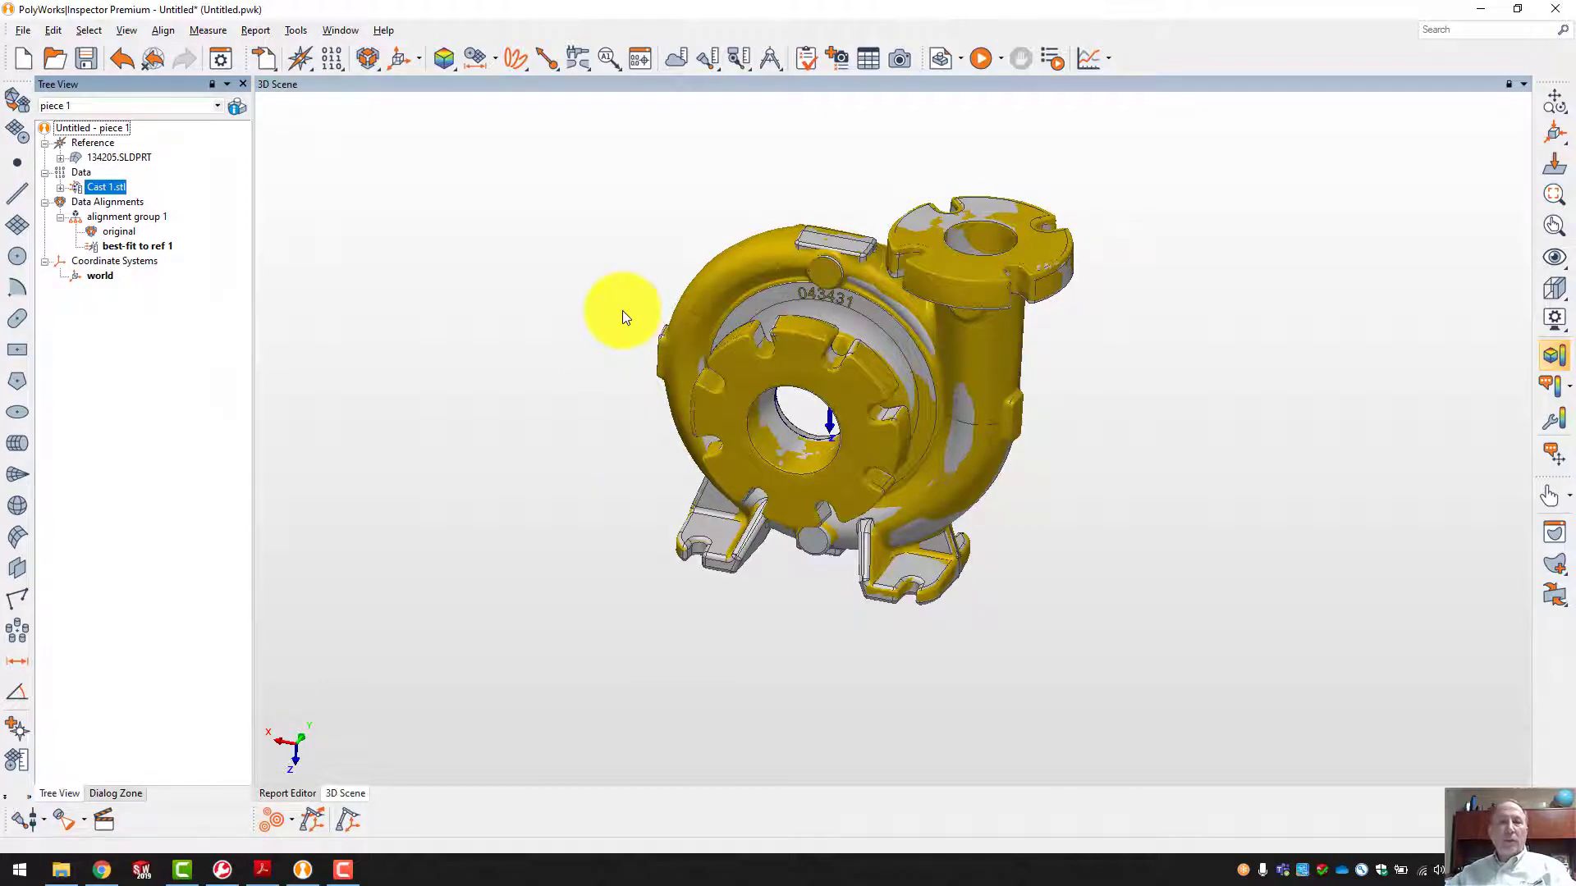
Measure the deviations of the Cast 1.stl data from the reference surfaces as a color map, using the shortest direction and a 0.1575 maximum distance.
drag(1143, 309, 1166, 315)
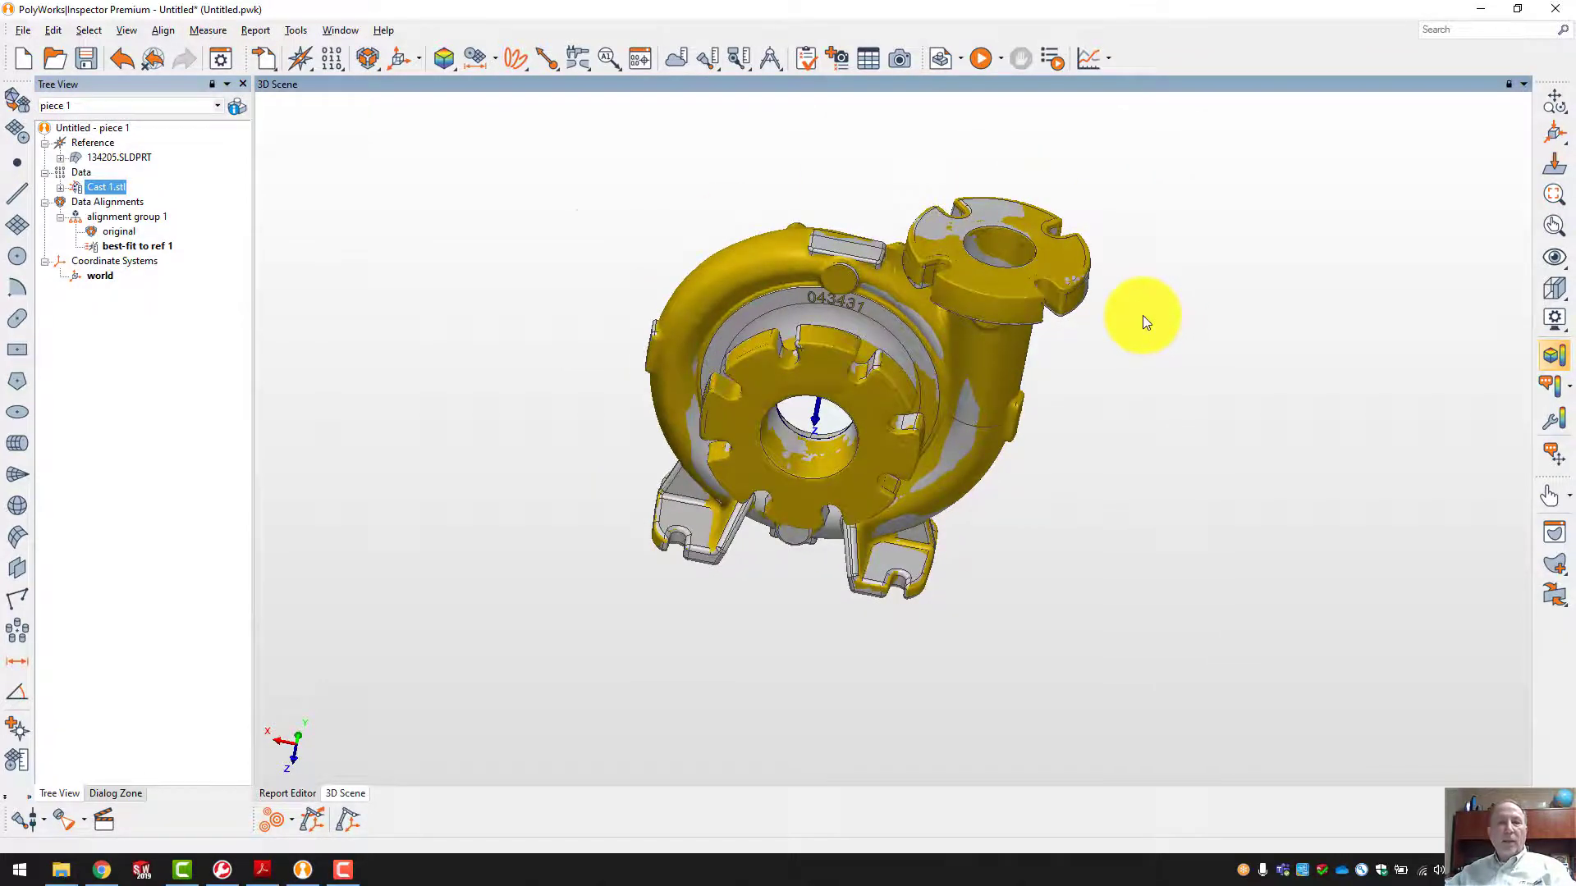
scroll(1132, 317, up, 3)
middle_drag(1118, 317, 1213, 338)
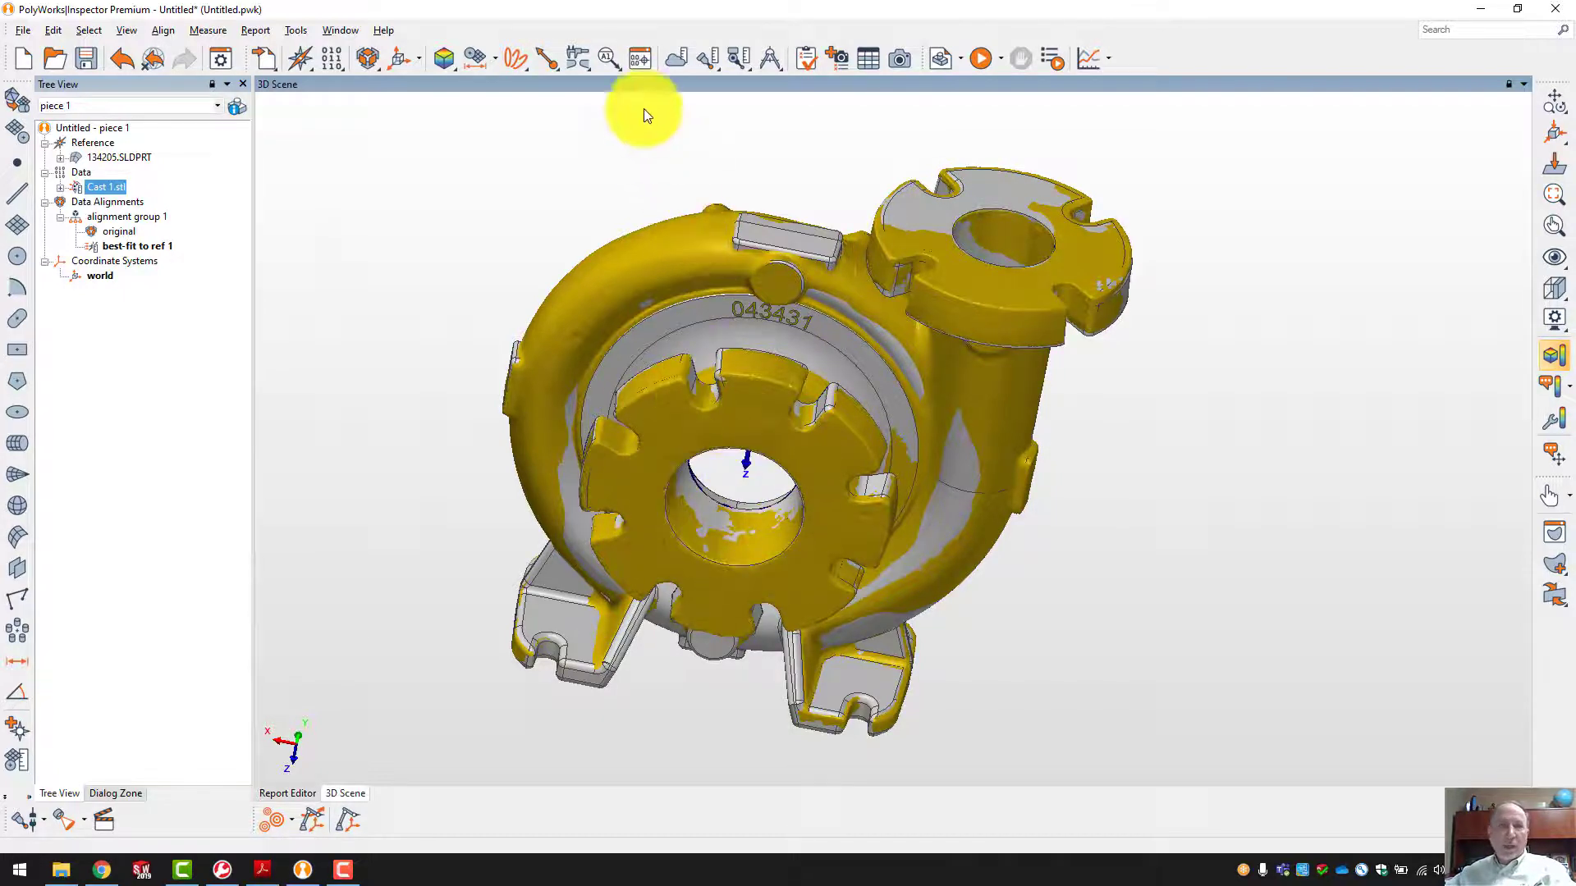
click(450, 62)
click(436, 111)
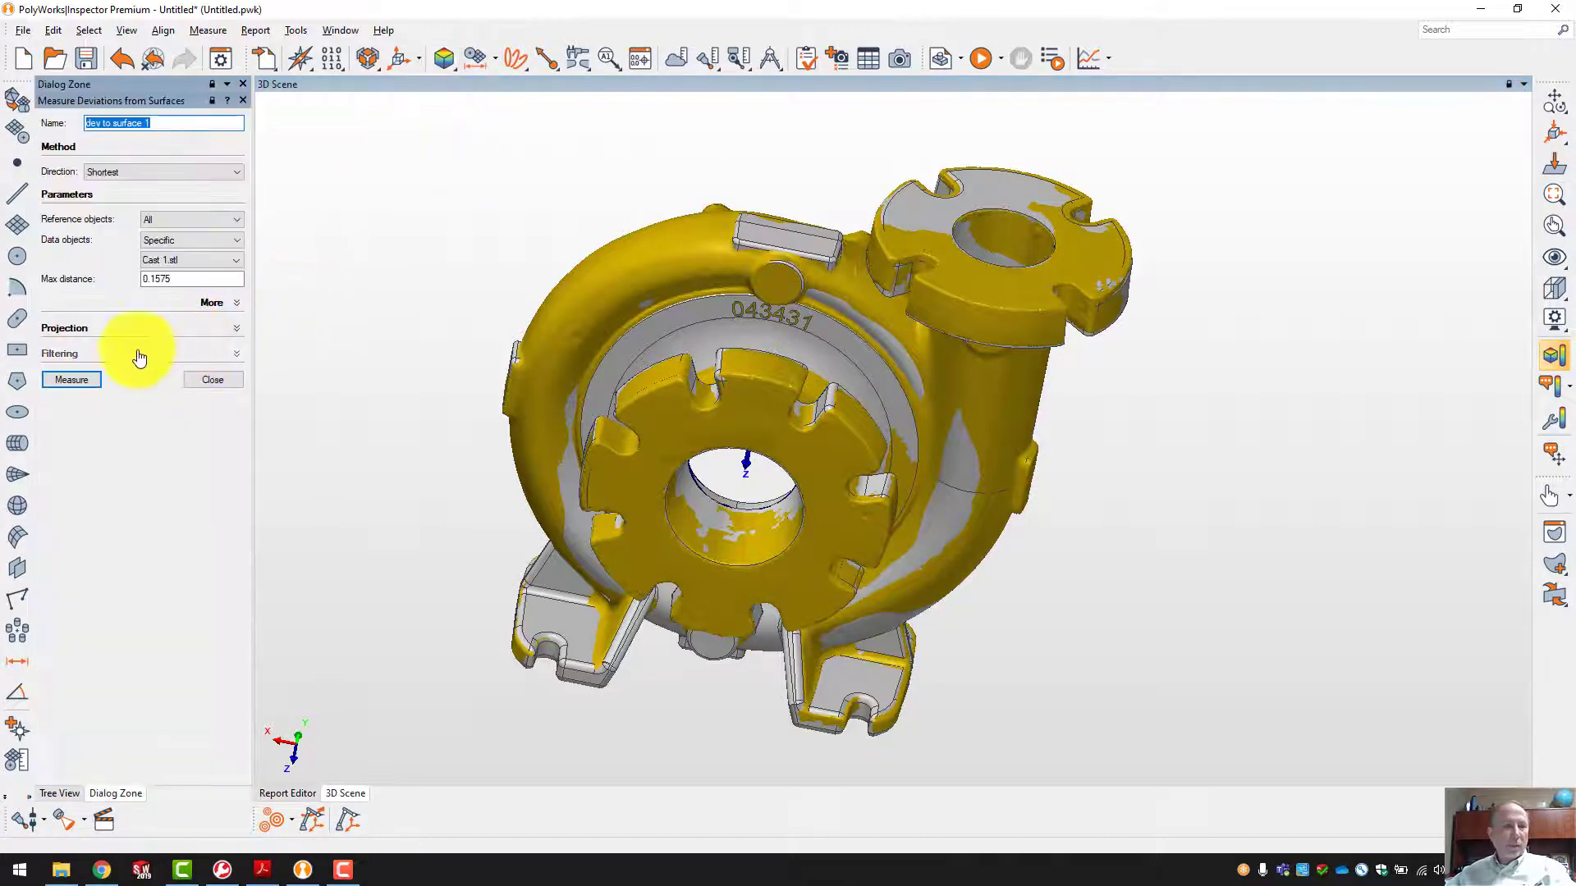
click(82, 380)
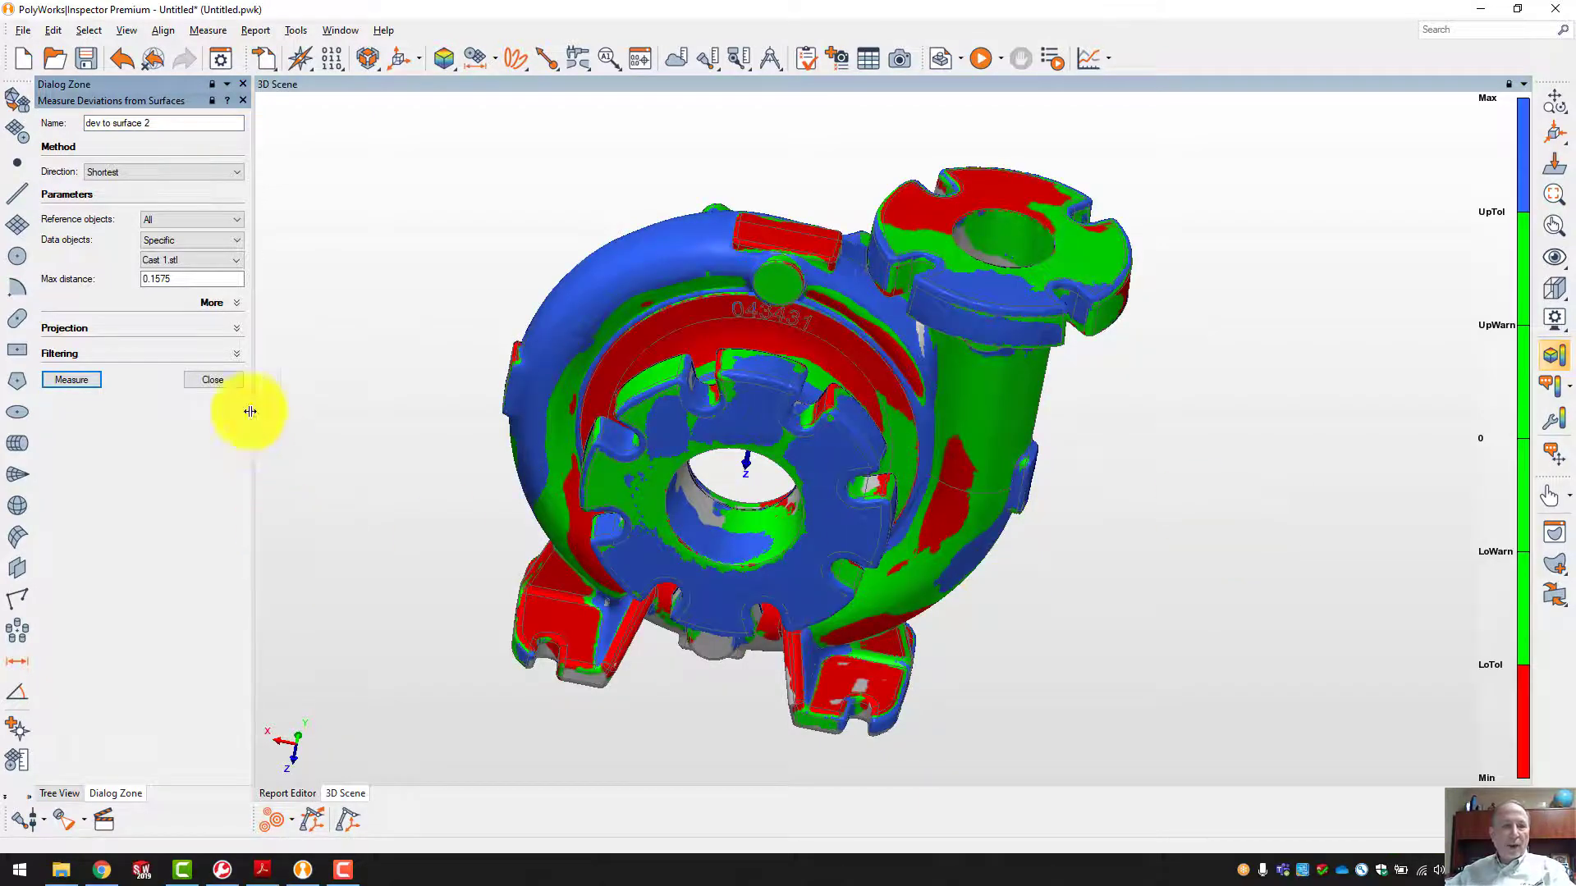
click(231, 382)
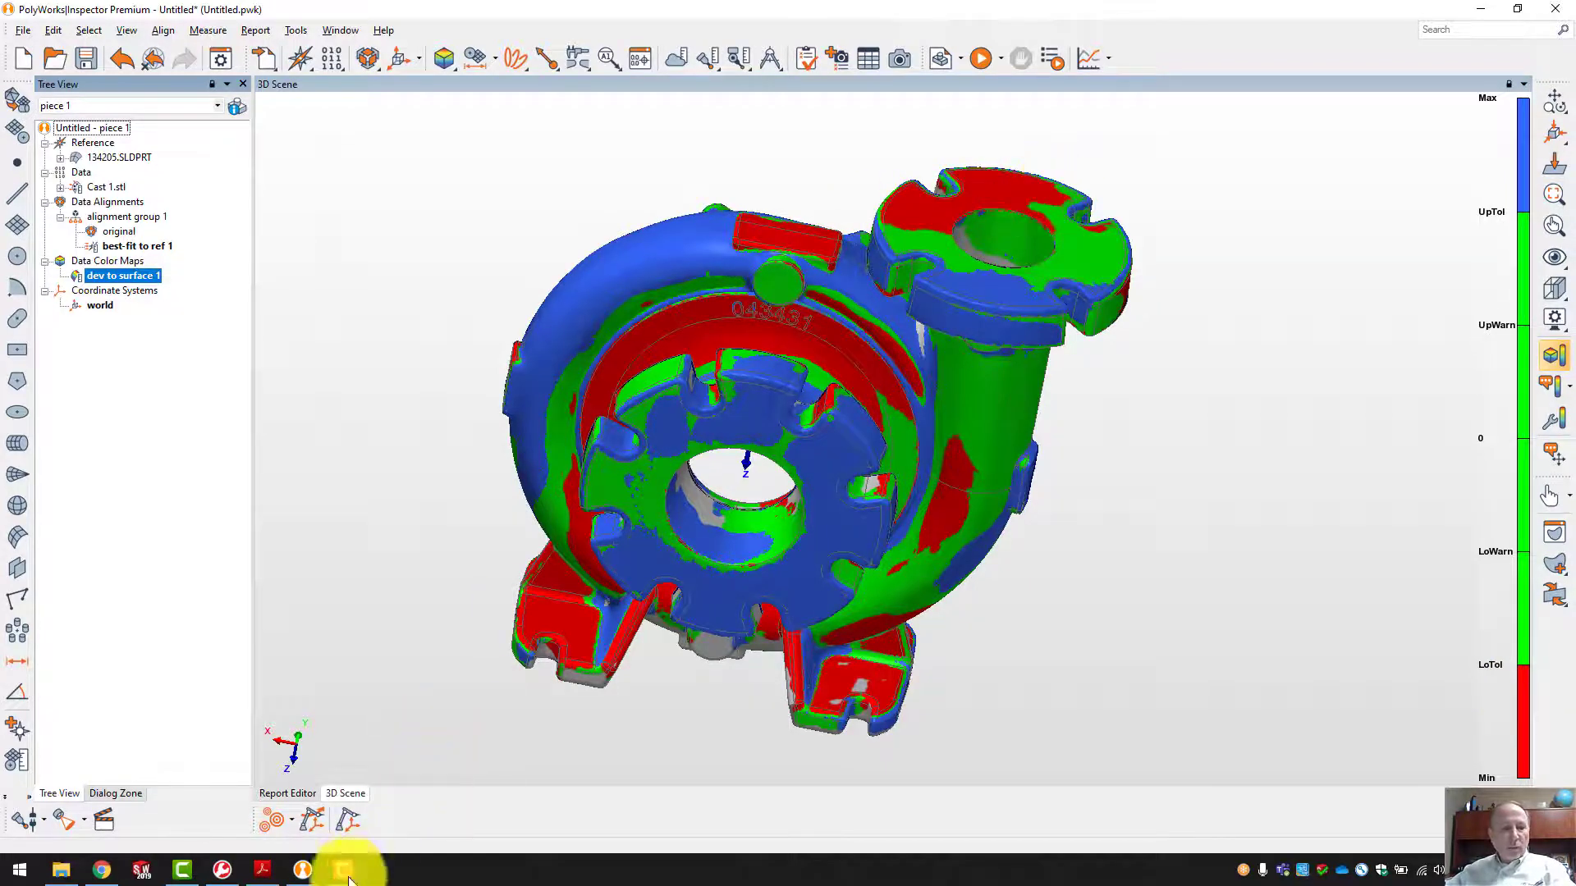
Switch to Report 3.pdf in Adobe Acrobat Reader and review the CAD model, 3D scan data, best-fit alignment and color map pages.
click(263, 870)
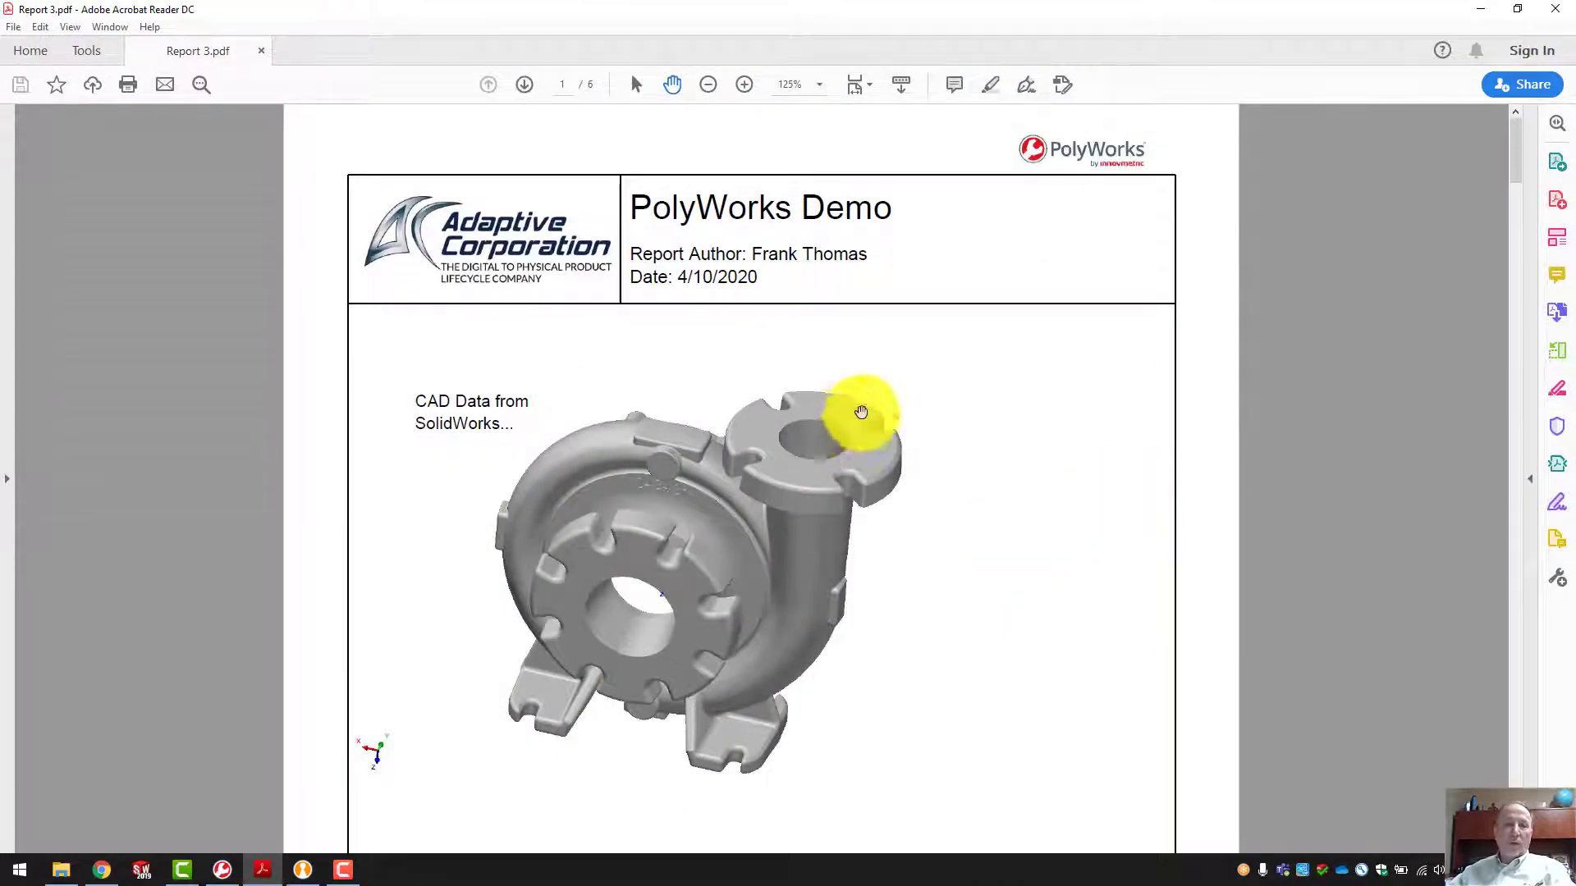
scroll(857, 423, down, 2)
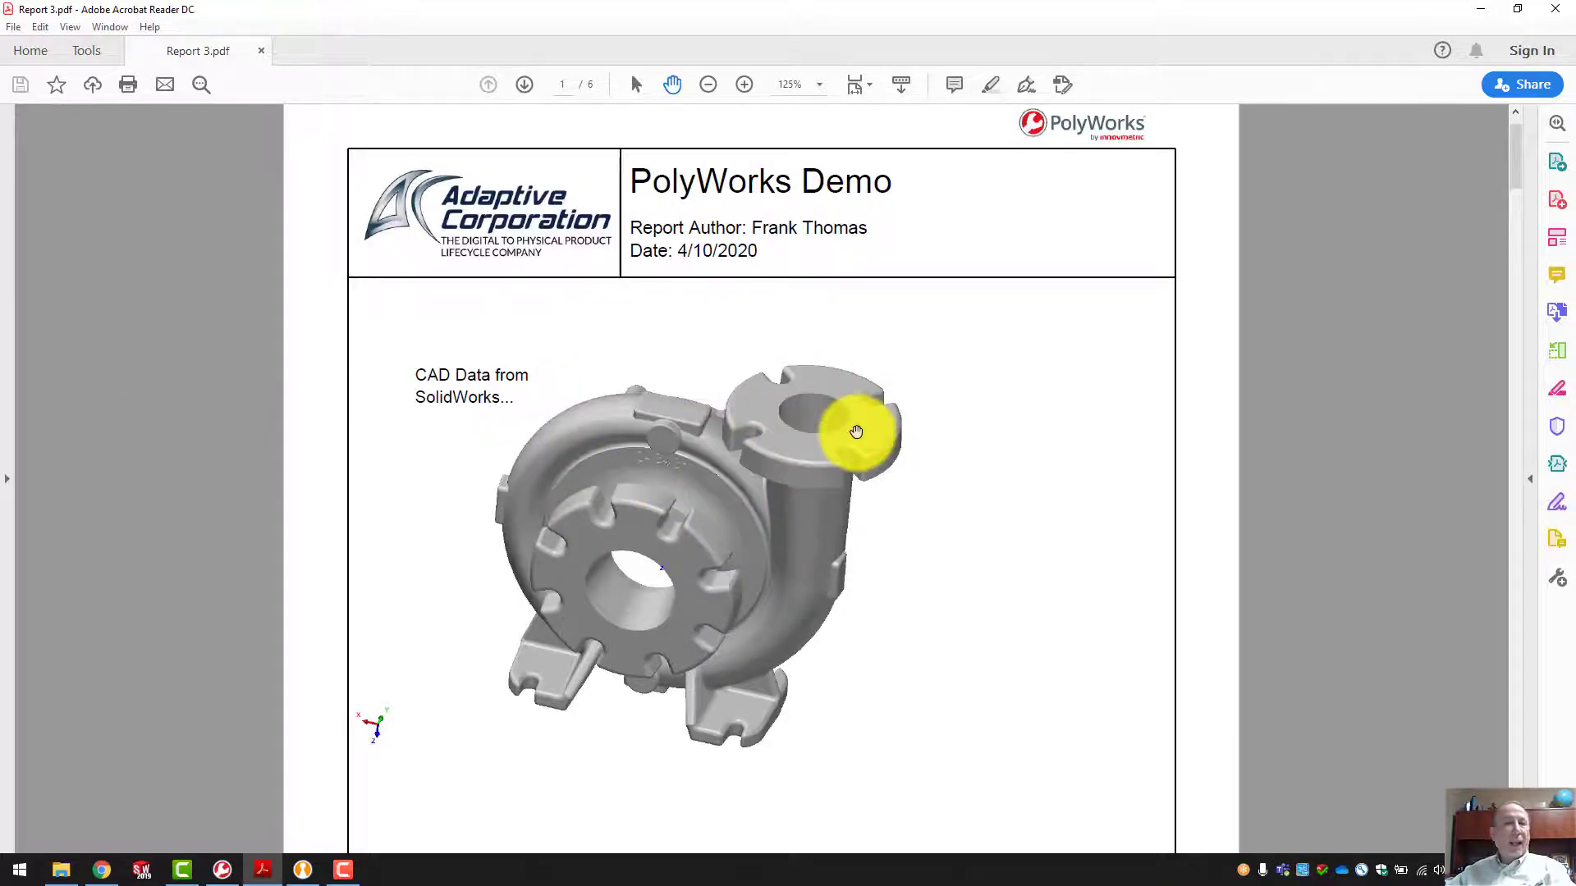
scroll(856, 432, down, 5)
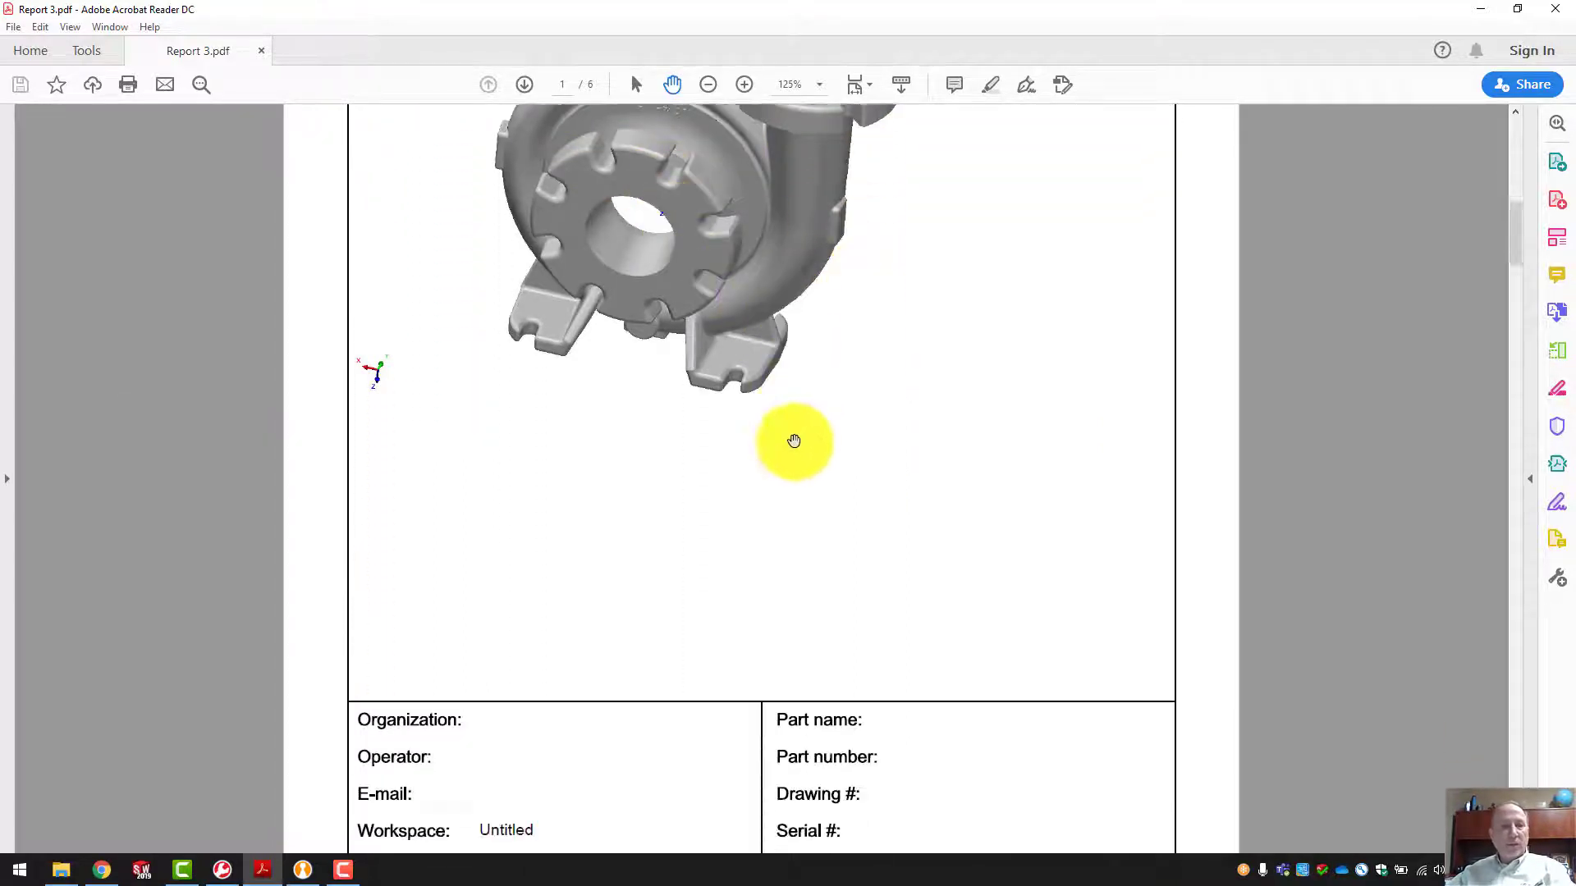
scroll(819, 460, down, 8)
scroll(788, 426, up, 1)
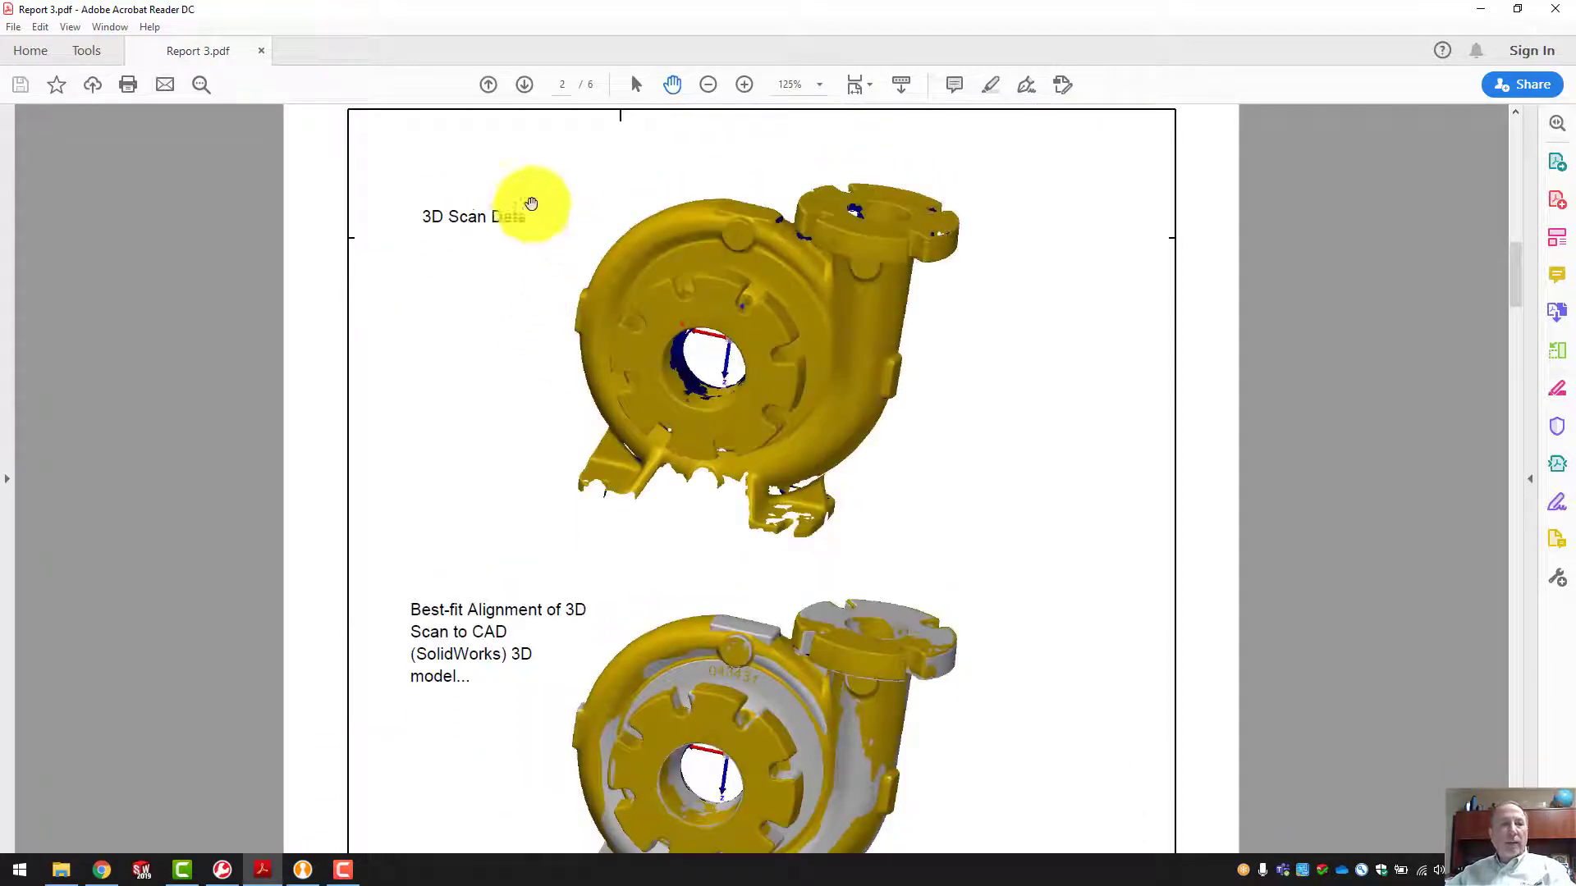
scroll(821, 361, down, 3)
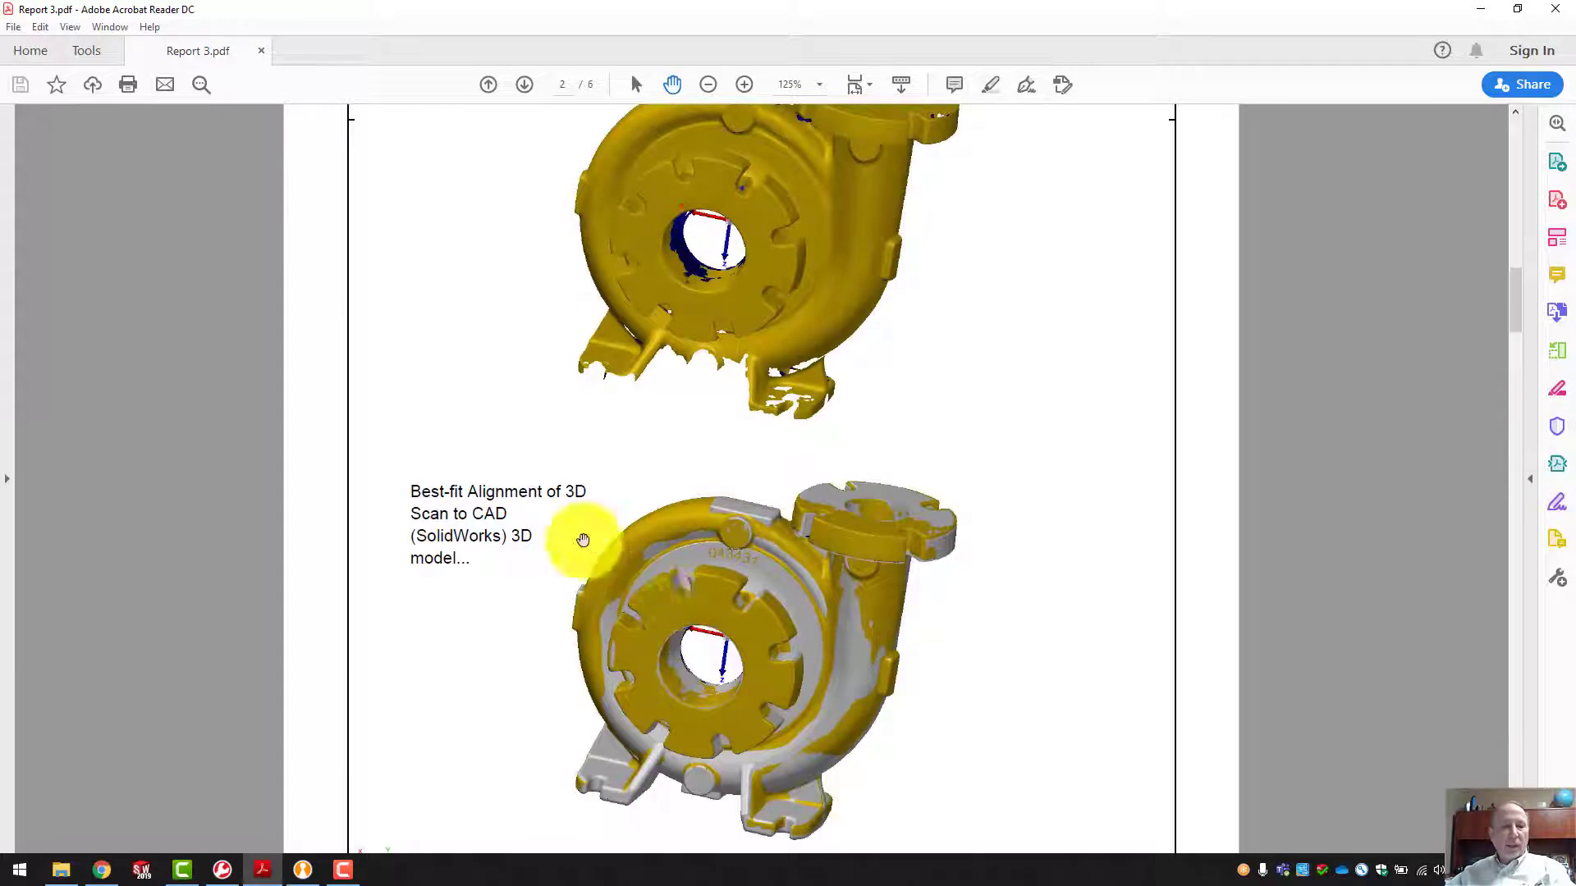
scroll(954, 548, down, 15)
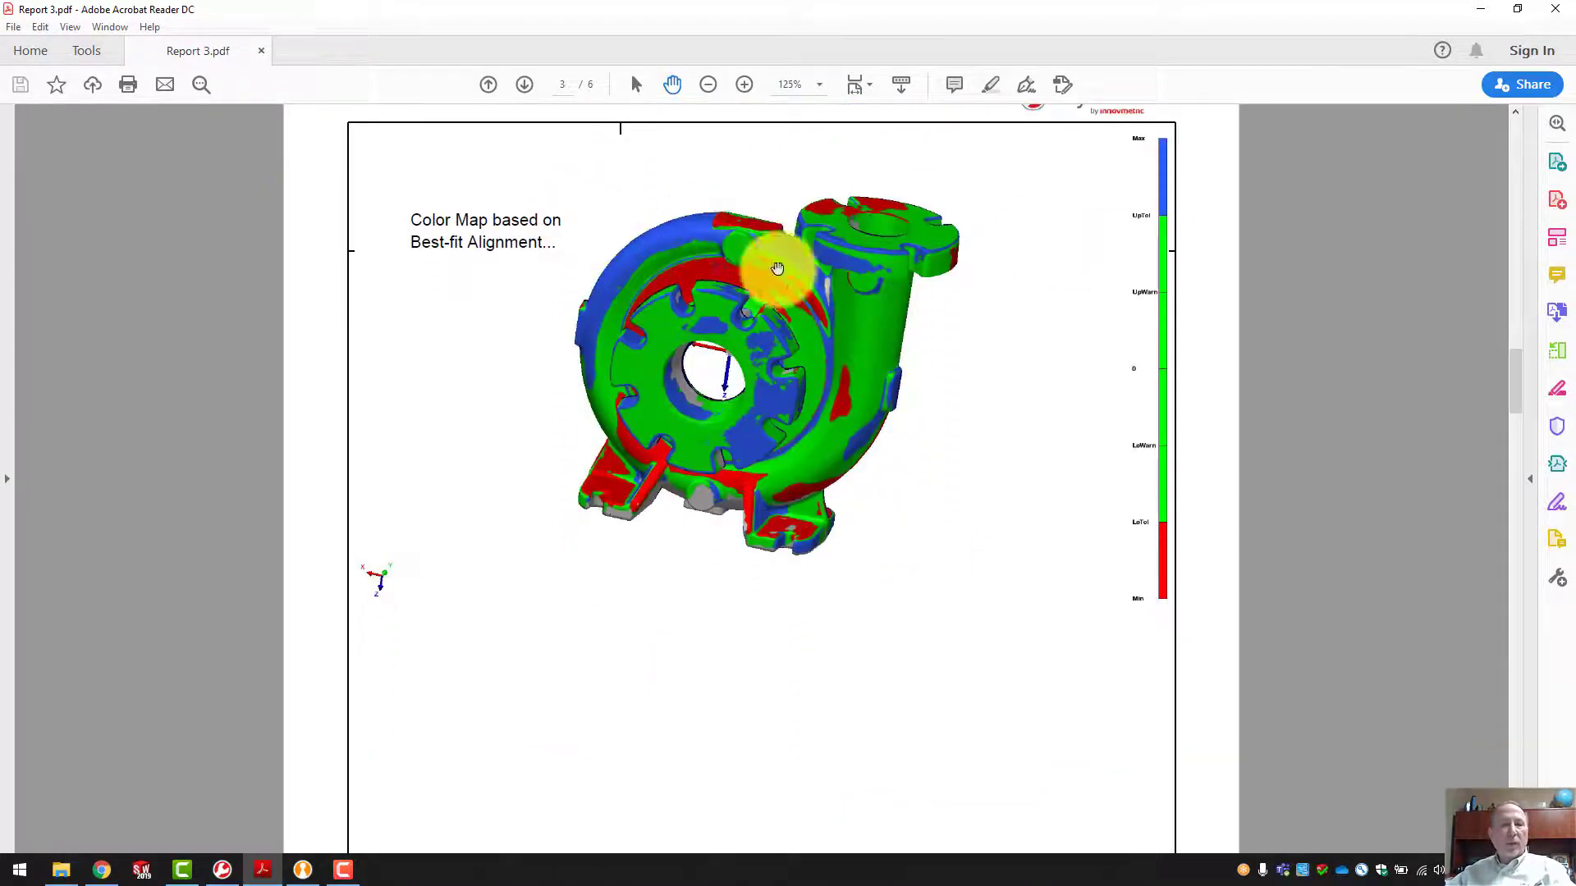
scroll(835, 352, down, 1)
scroll(968, 479, down, 10)
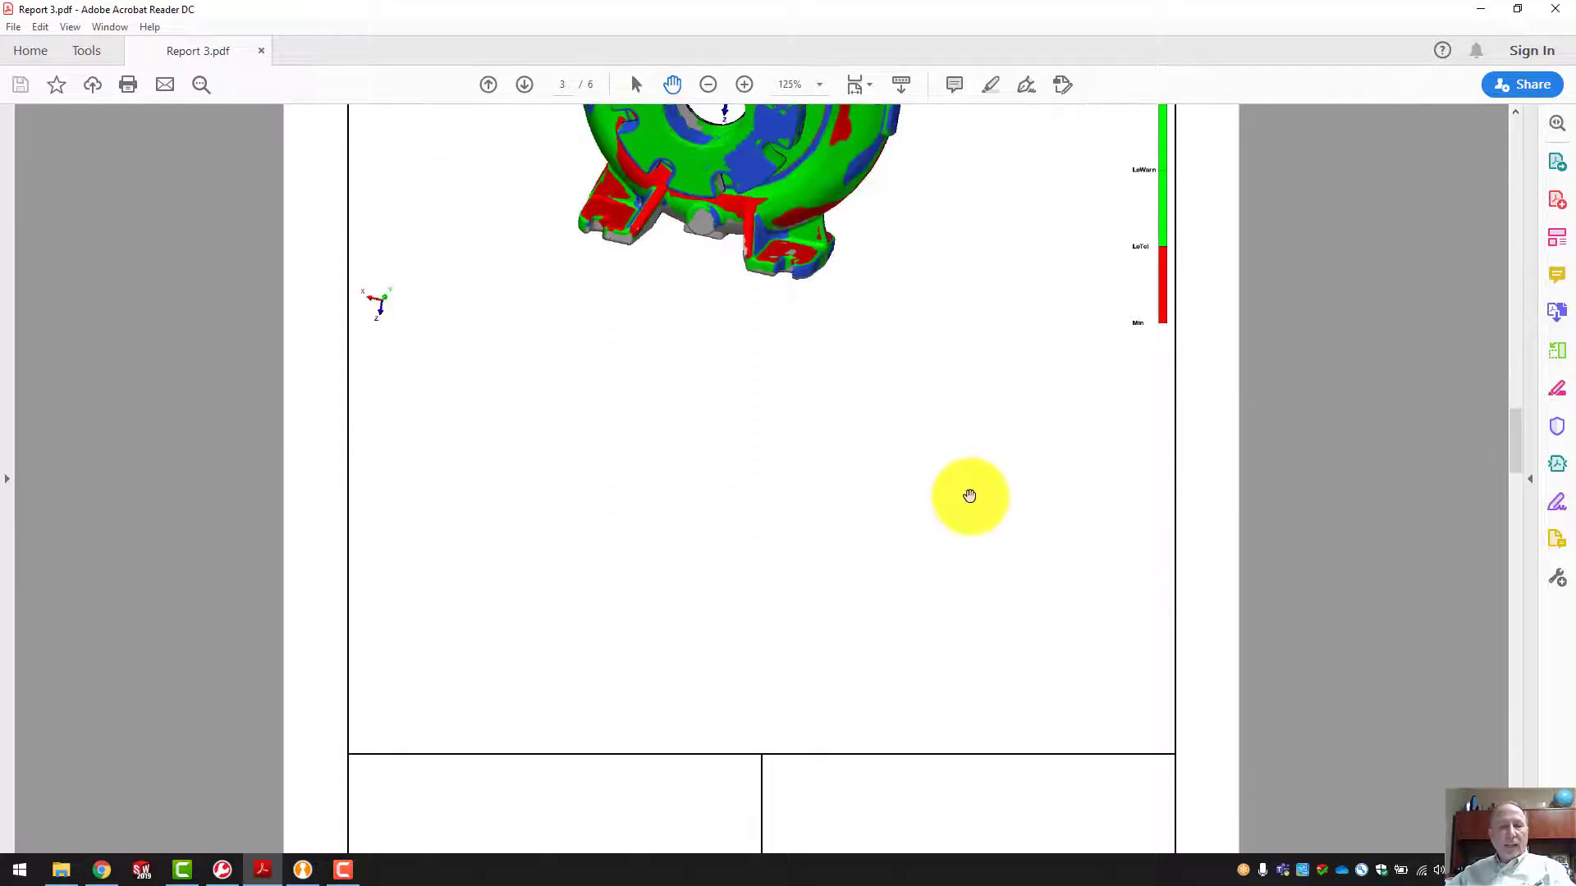
Examine the report's surface comparison points, the feature table for the bores, and the cross-section comparison points on the last page.
scroll(956, 524, down, 18)
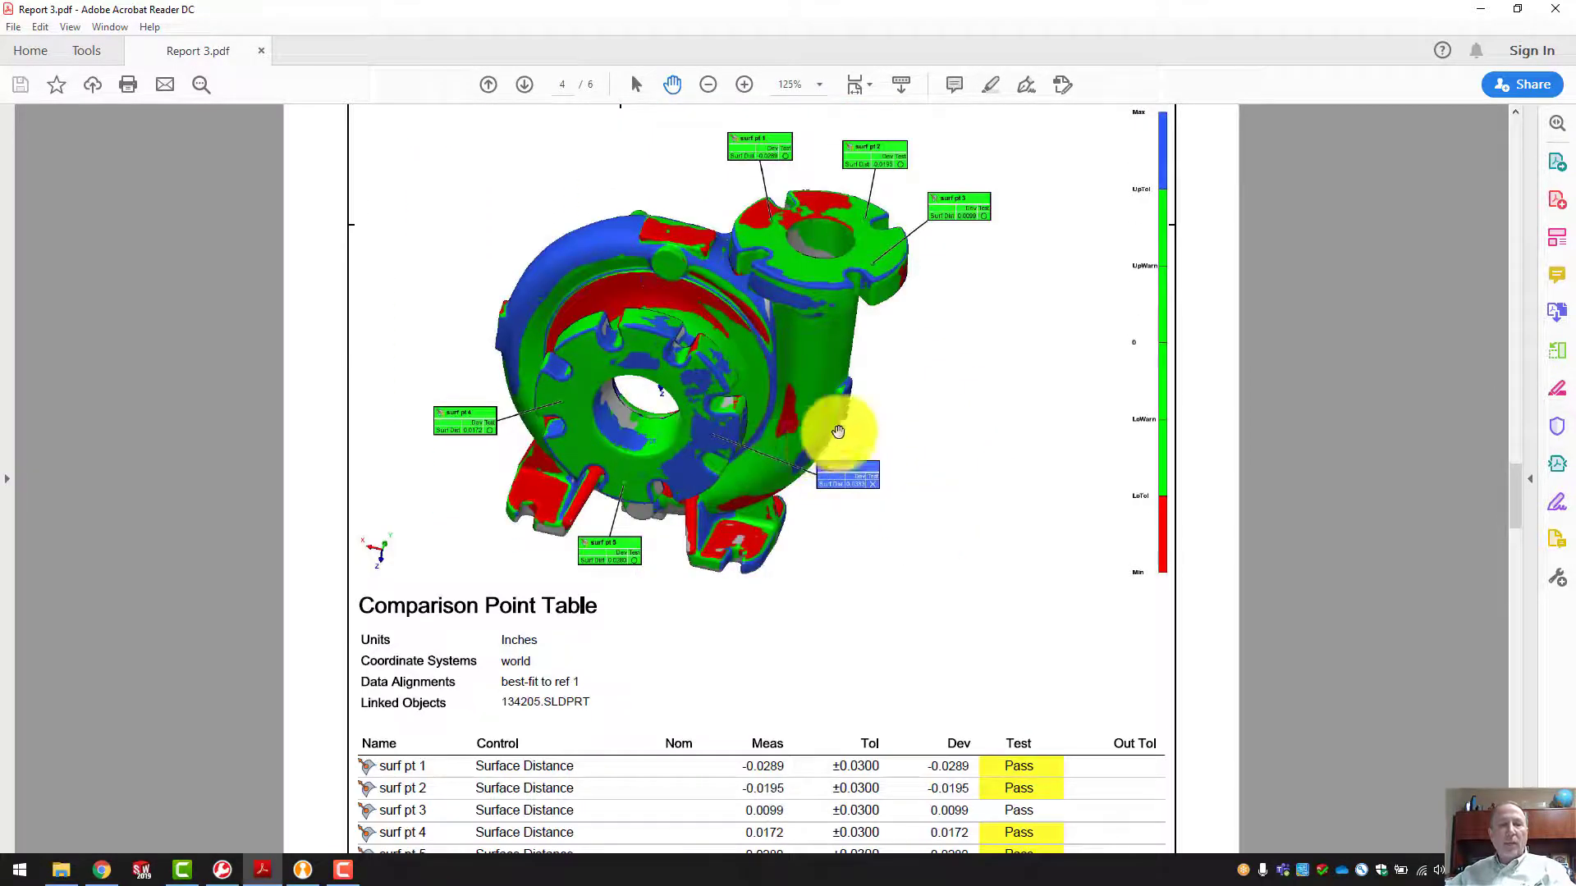
scroll(833, 430, up, 1)
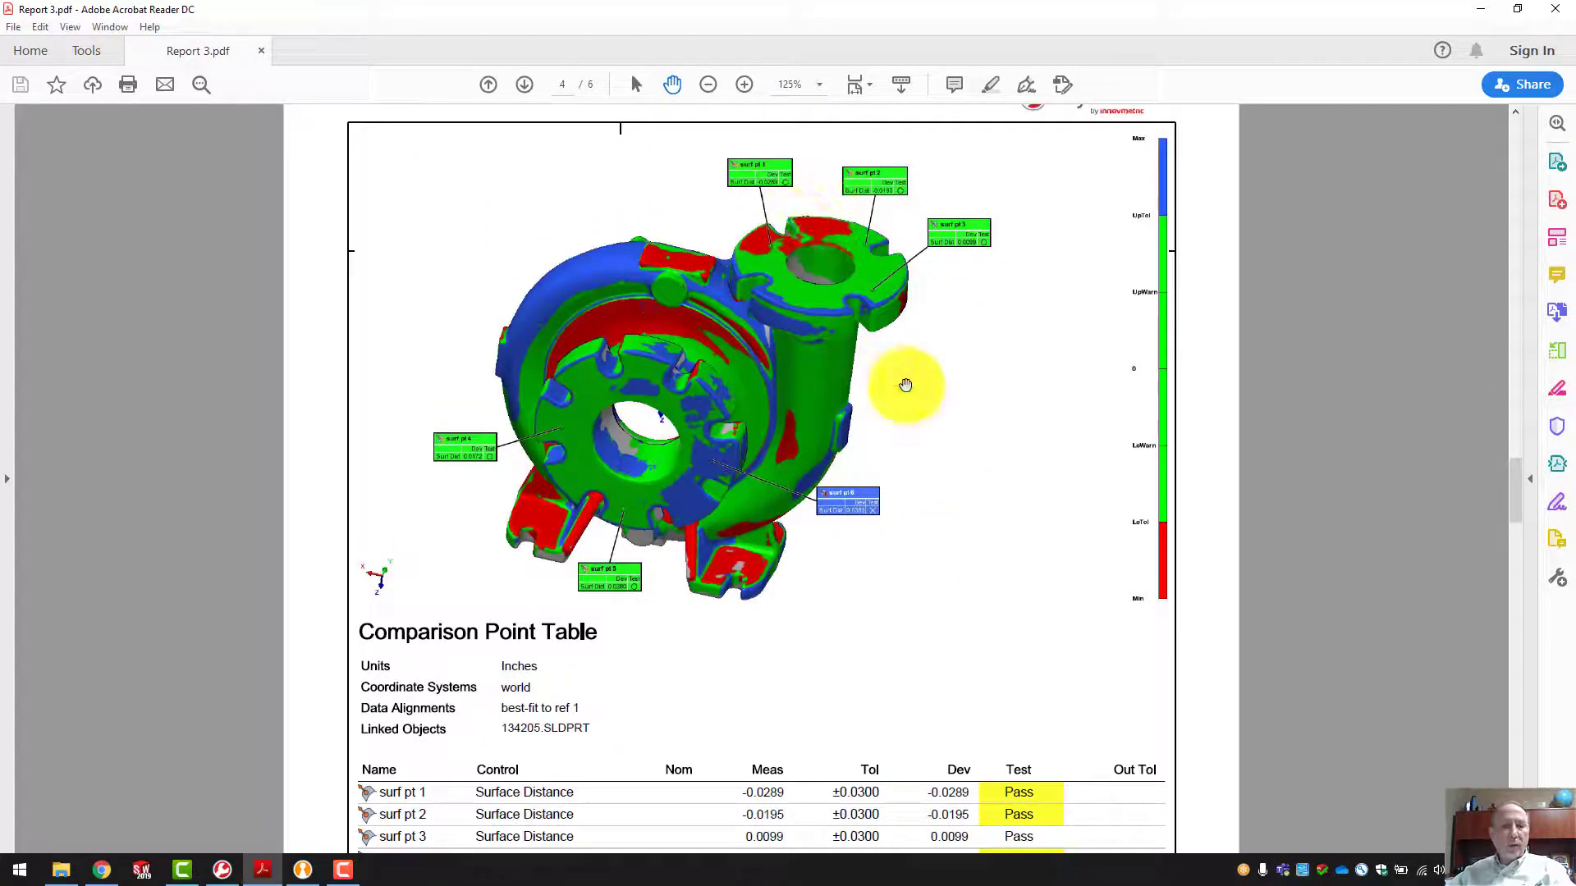
scroll(1069, 658, down, 2)
scroll(1014, 710, down, 1)
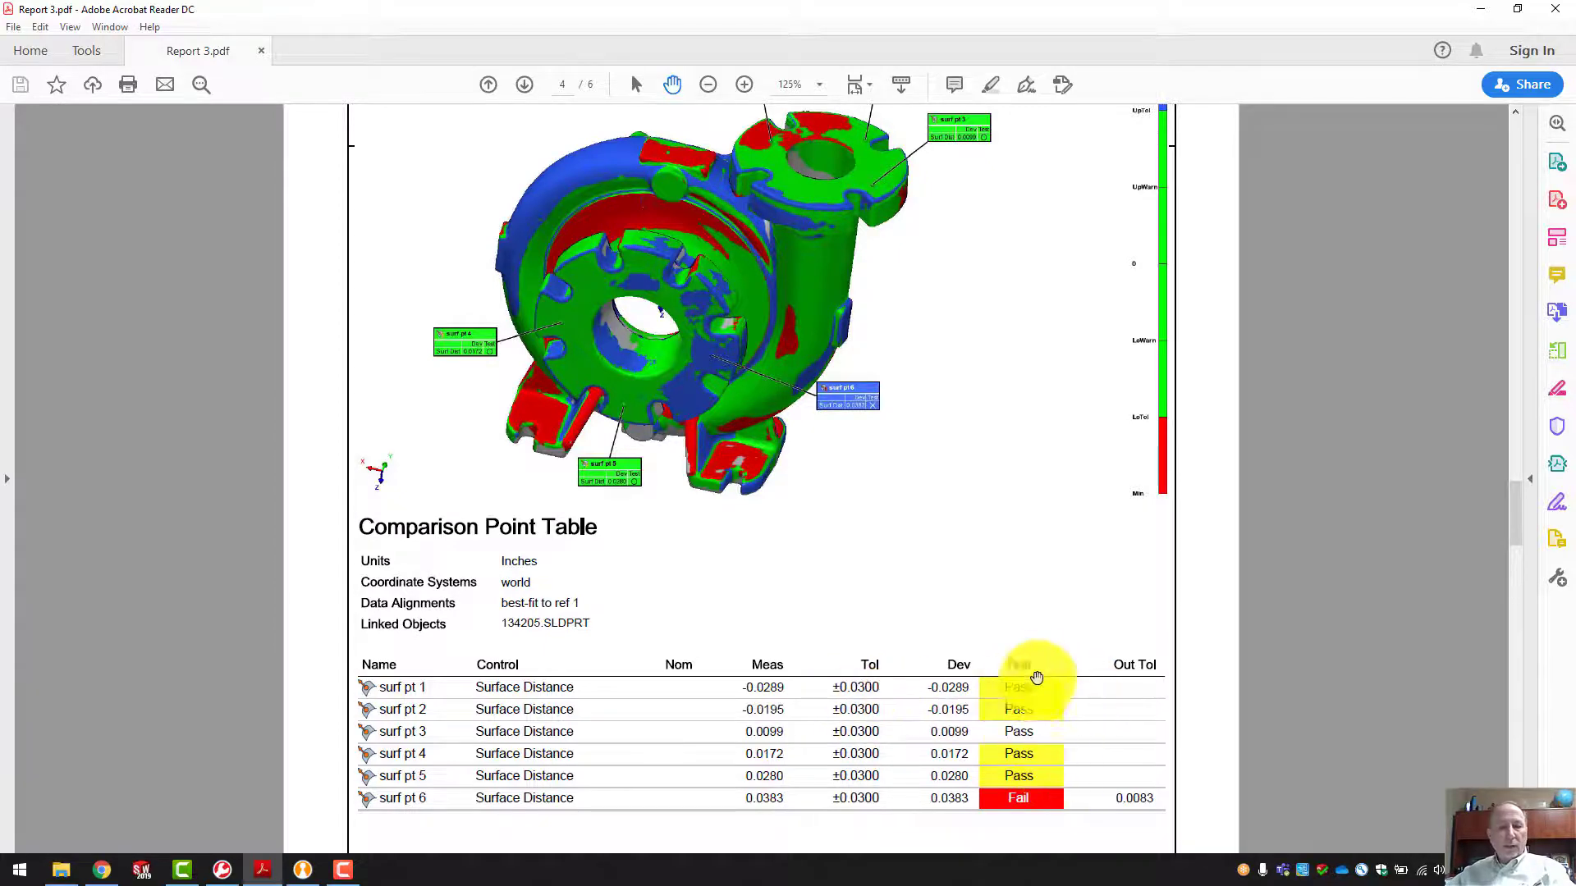
scroll(1018, 685, down, 8)
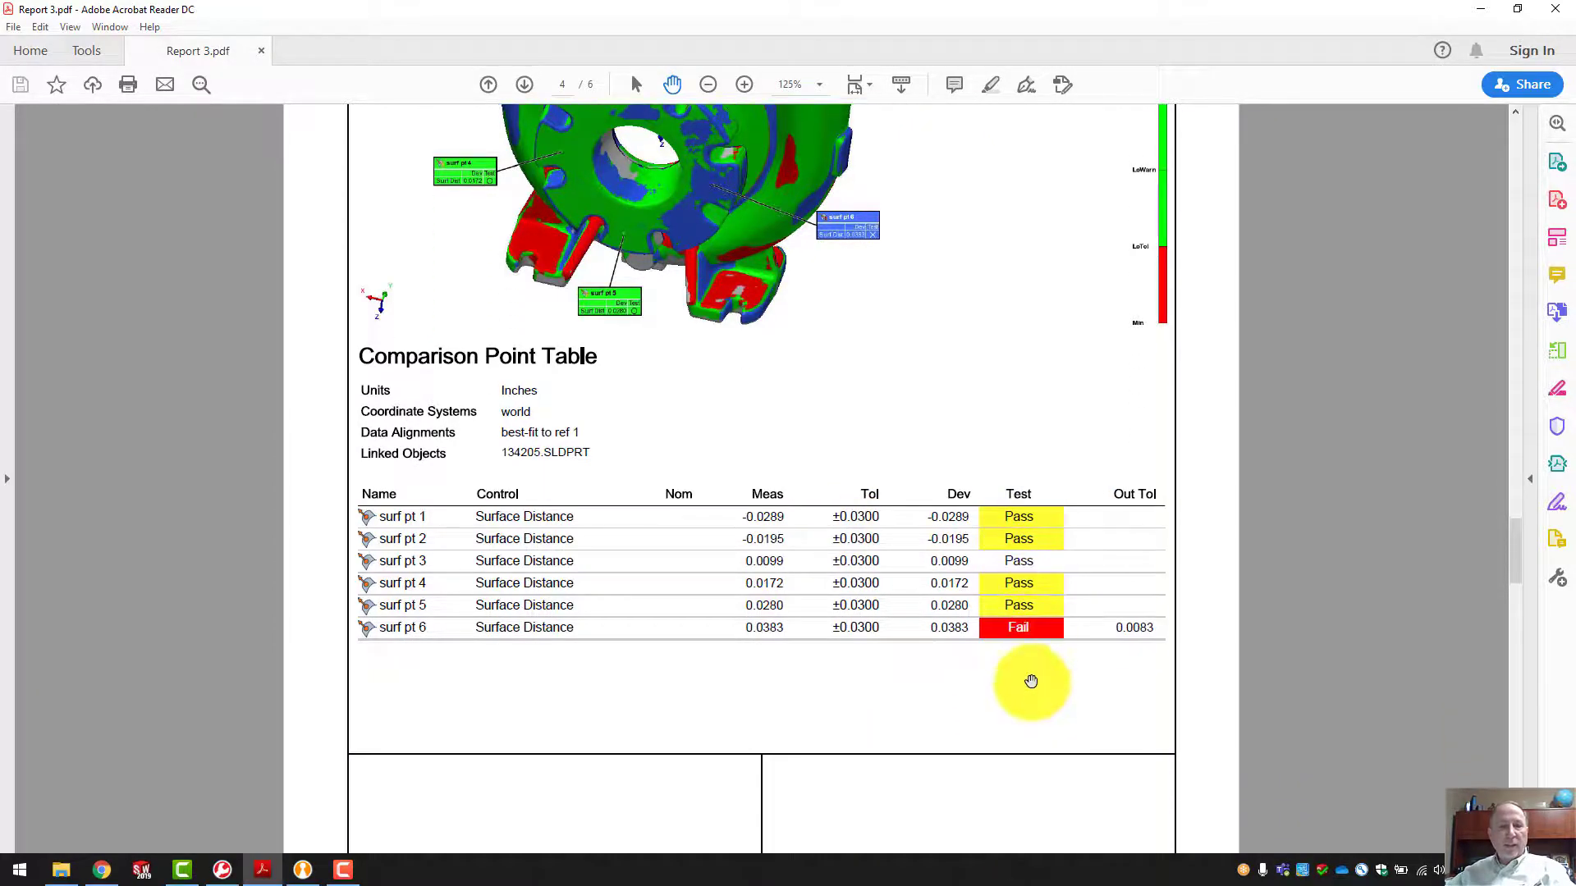
scroll(989, 682, down, 15)
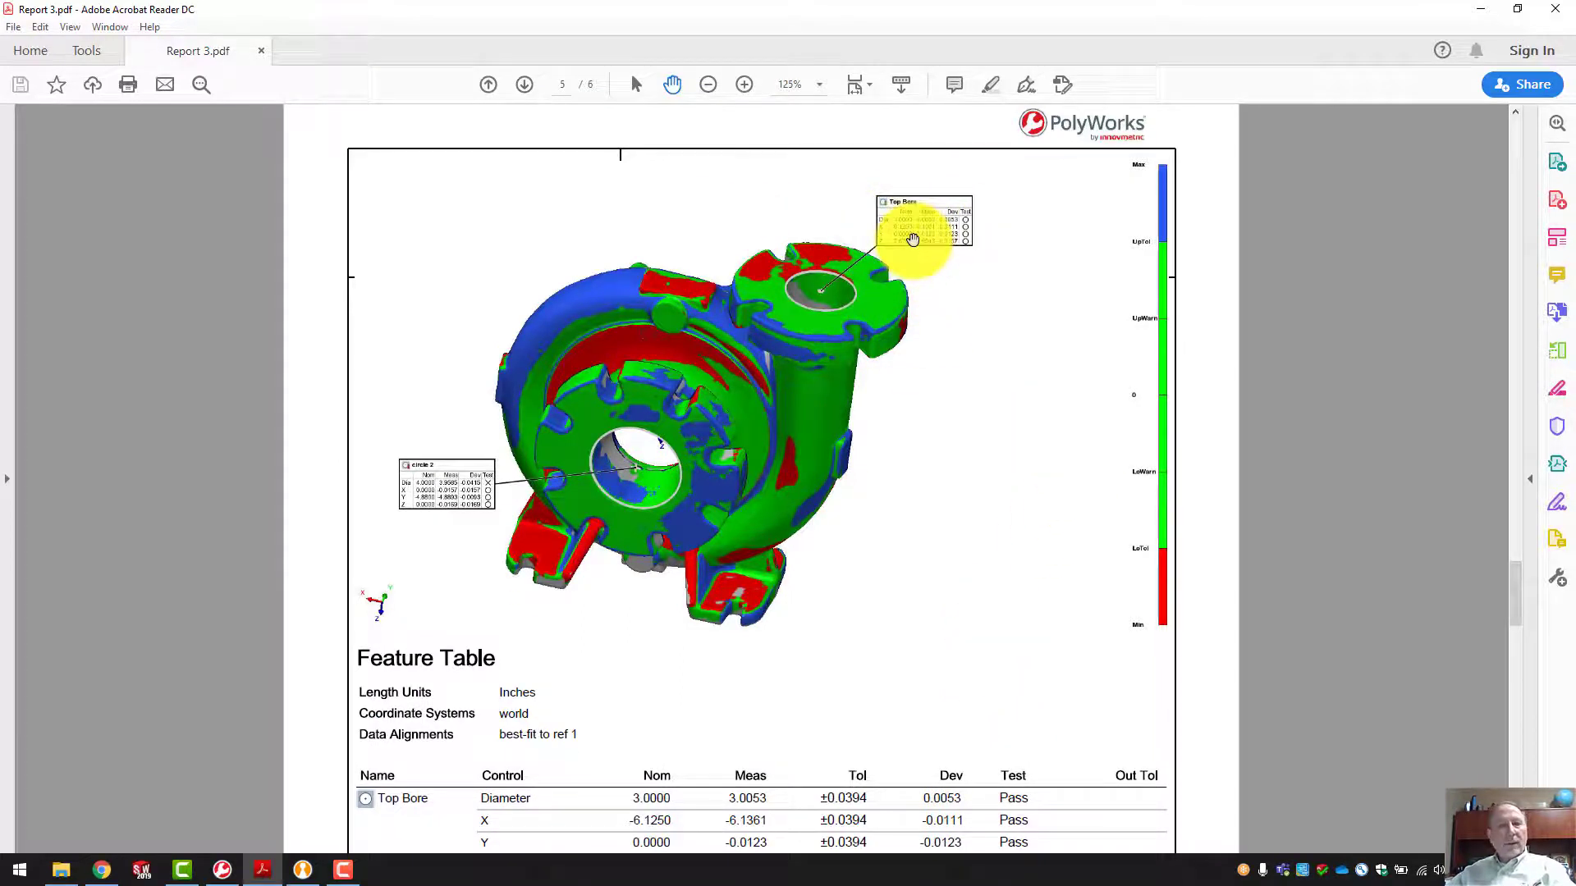
scroll(1002, 425, down, 4)
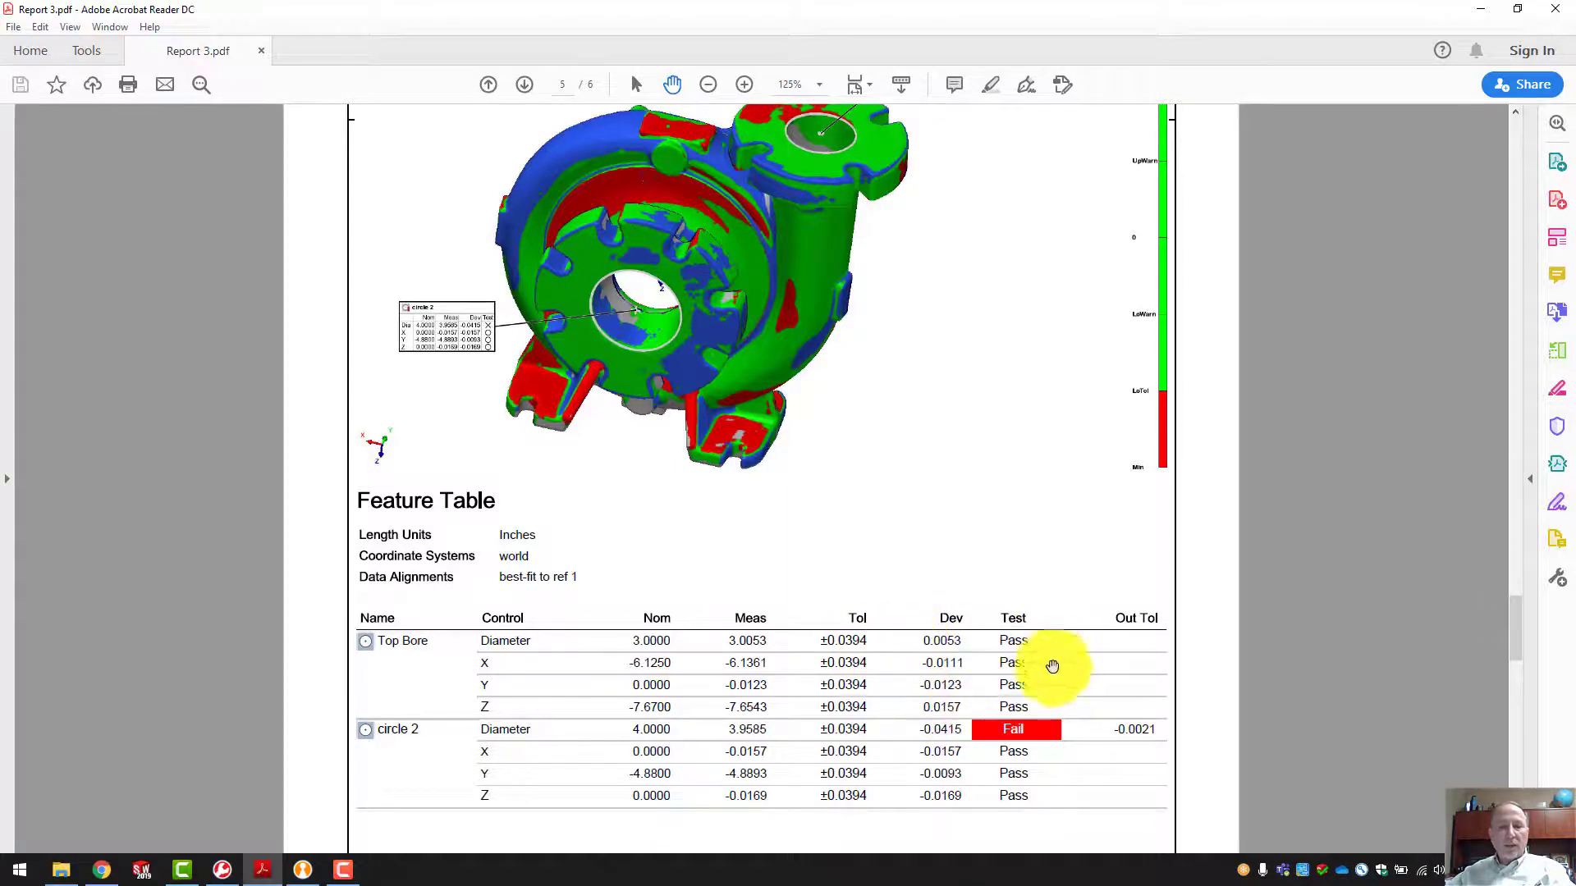
scroll(1048, 662, down, 1)
scroll(925, 743, down, 10)
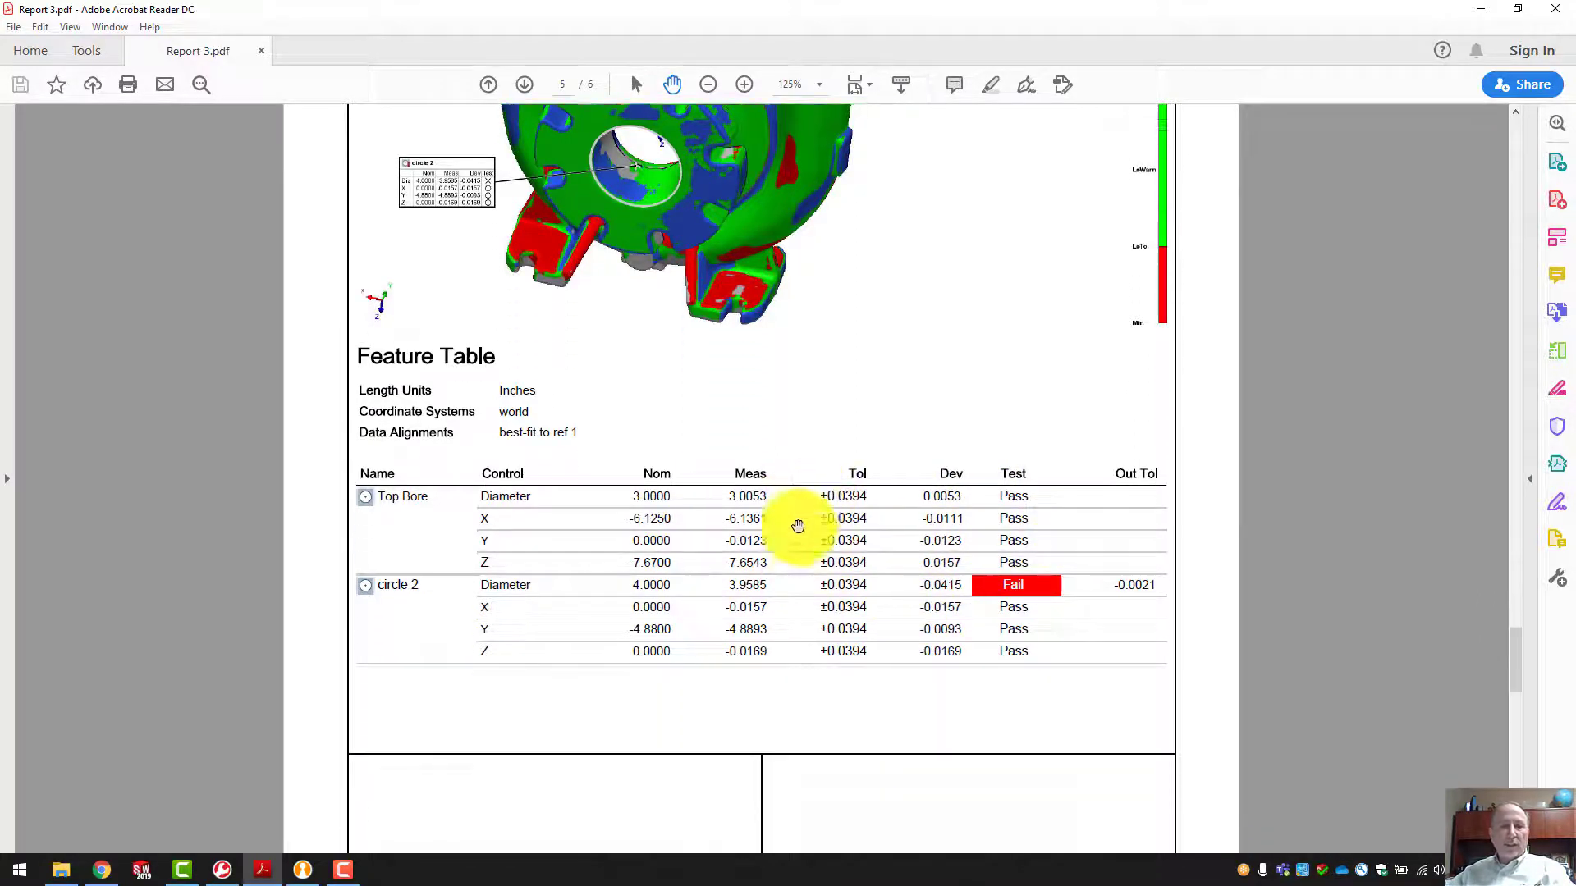
scroll(894, 567, down, 2)
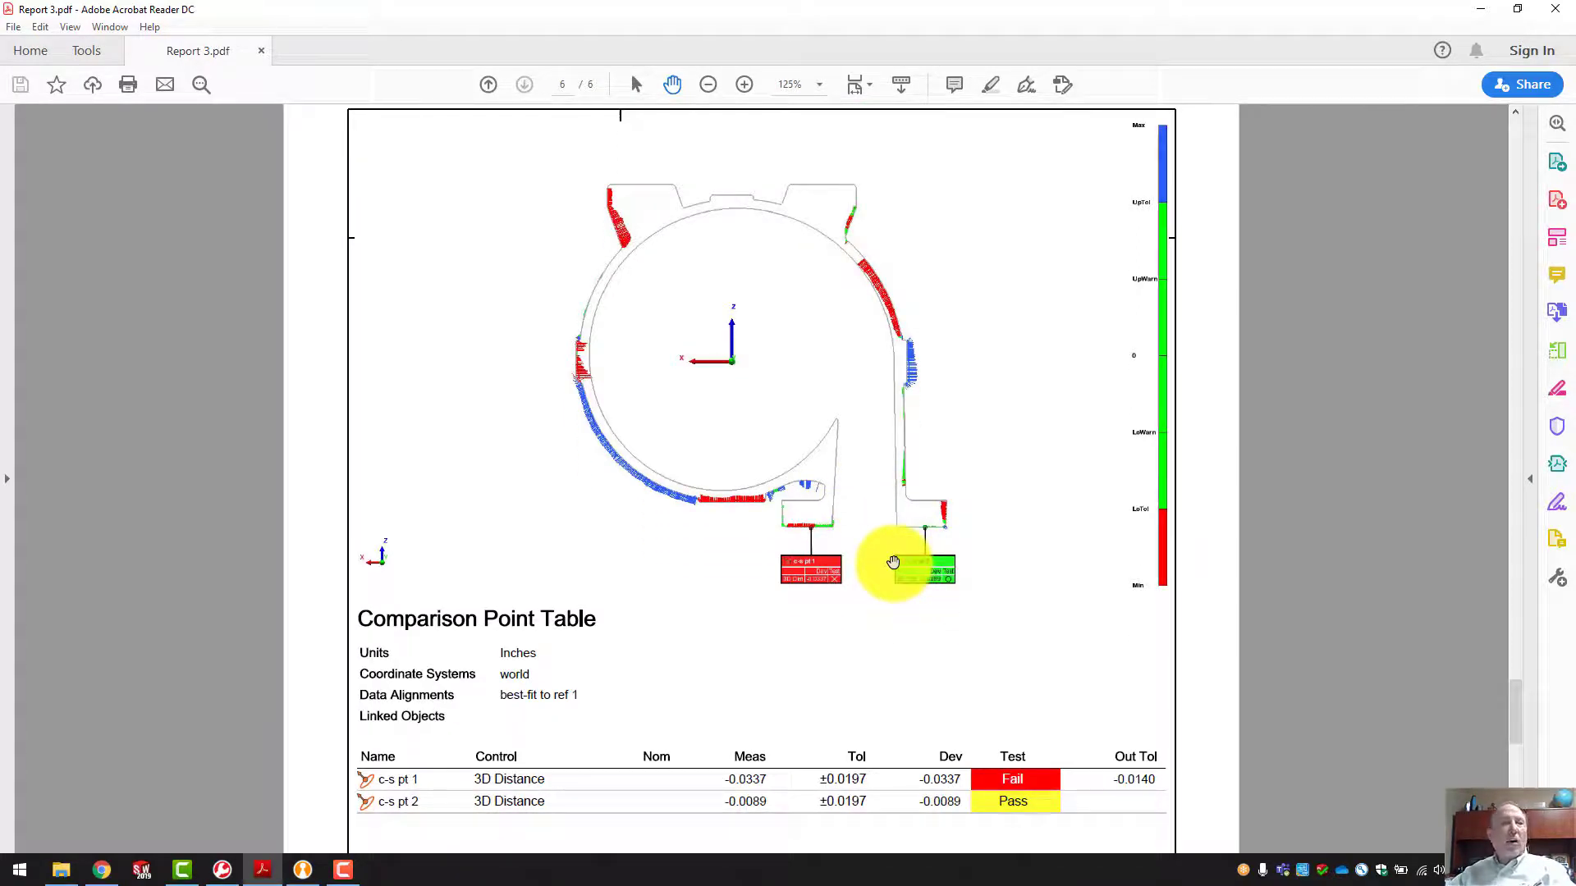
scroll(885, 562, down, 1)
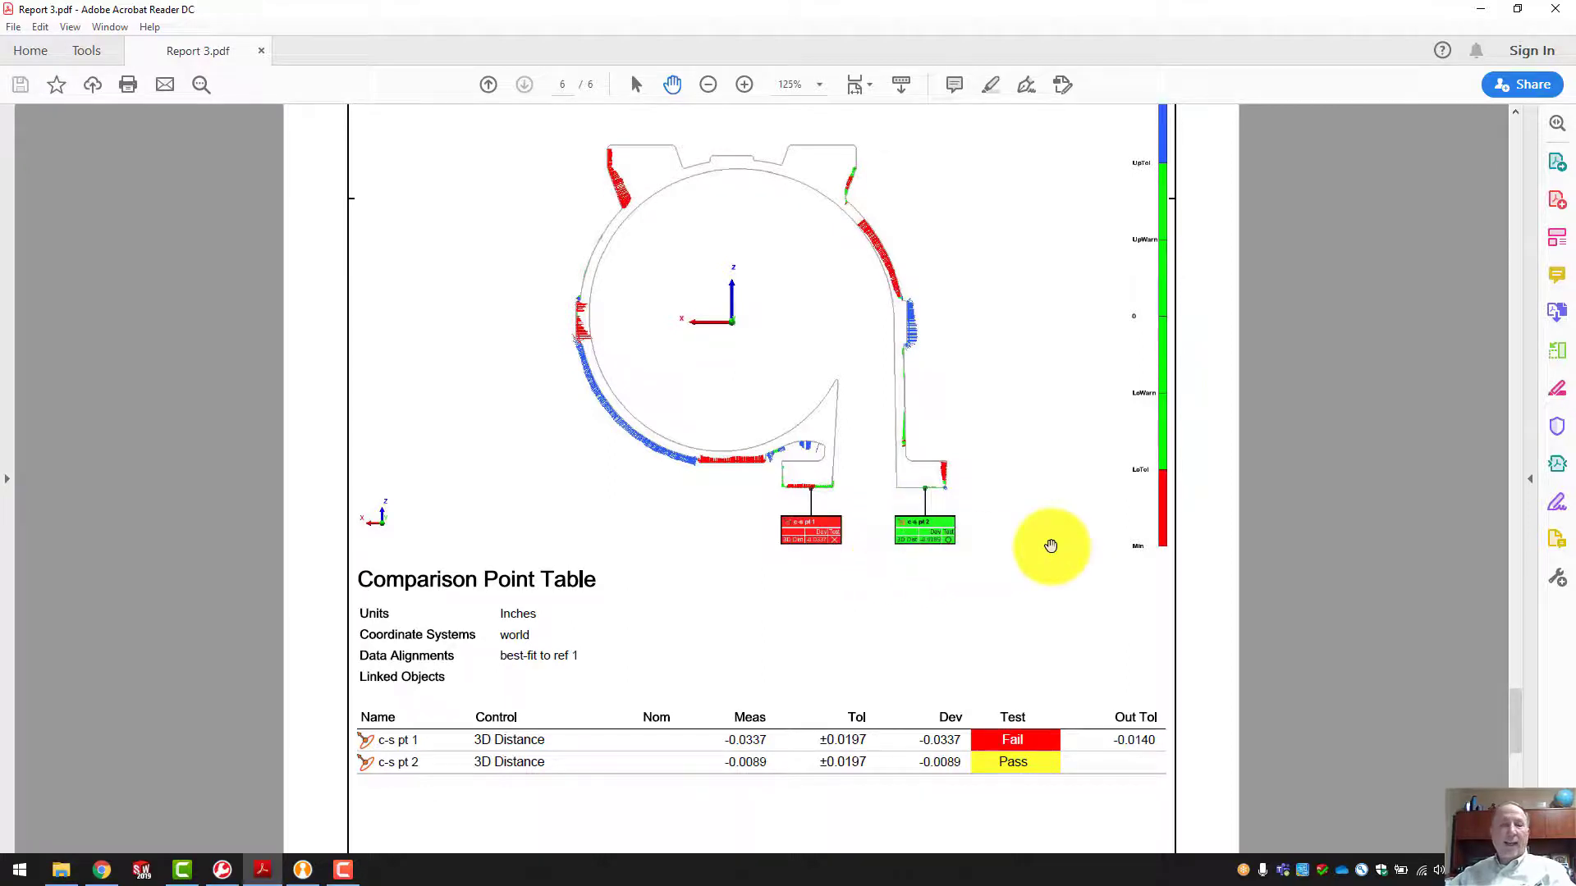